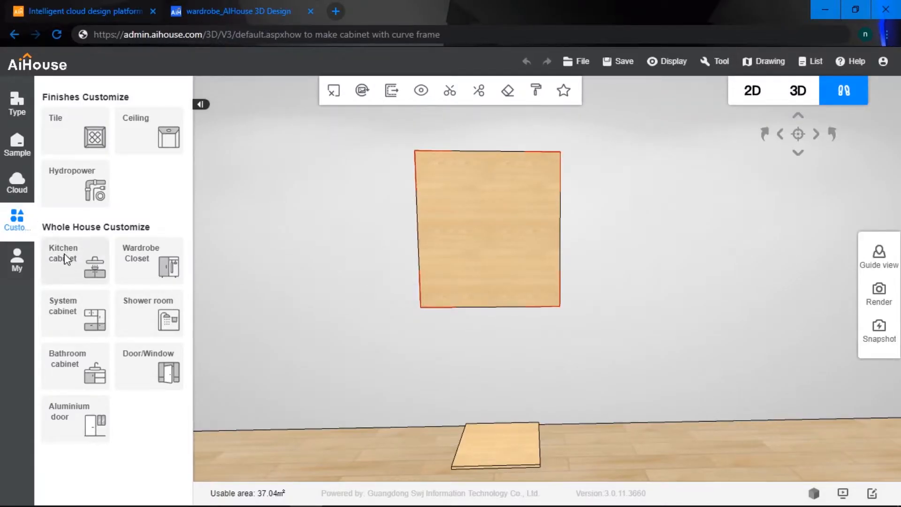
- Open the kitchen cabinet customization library and search its design library for "super"
left_click(75, 259)
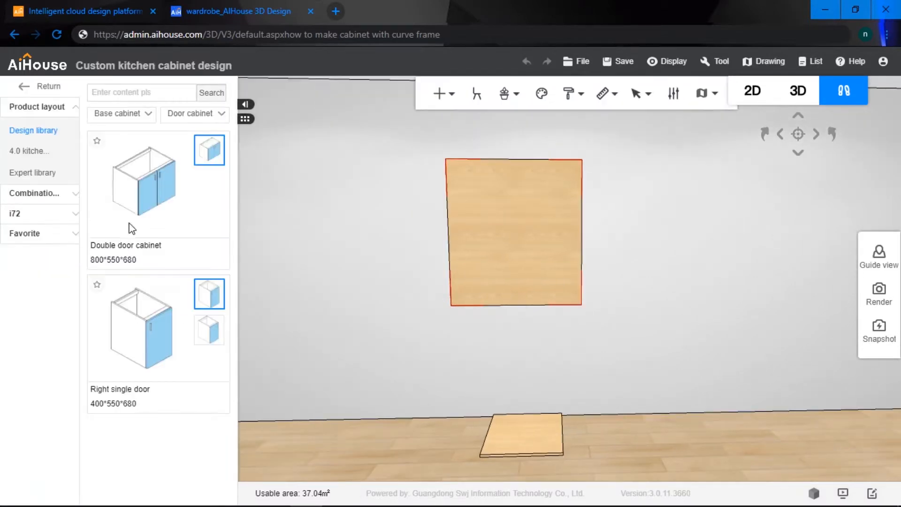
left_click(171, 94)
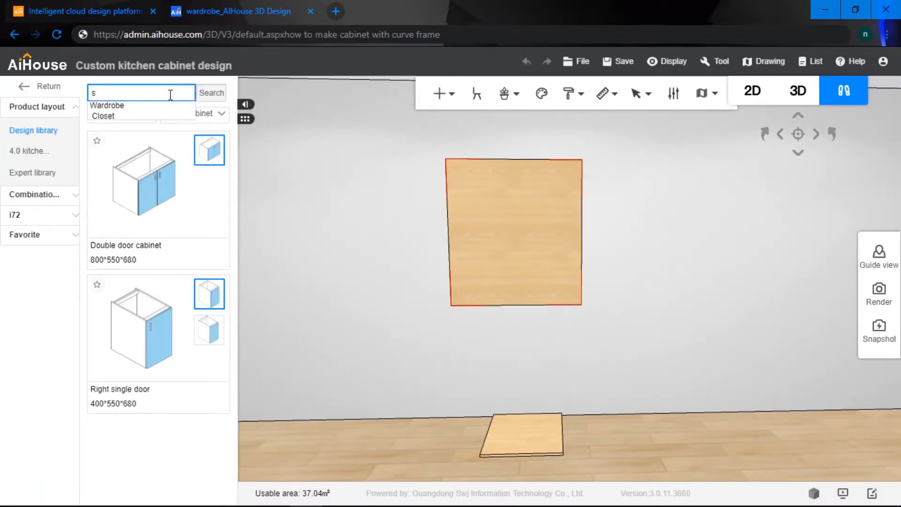
key("Return")
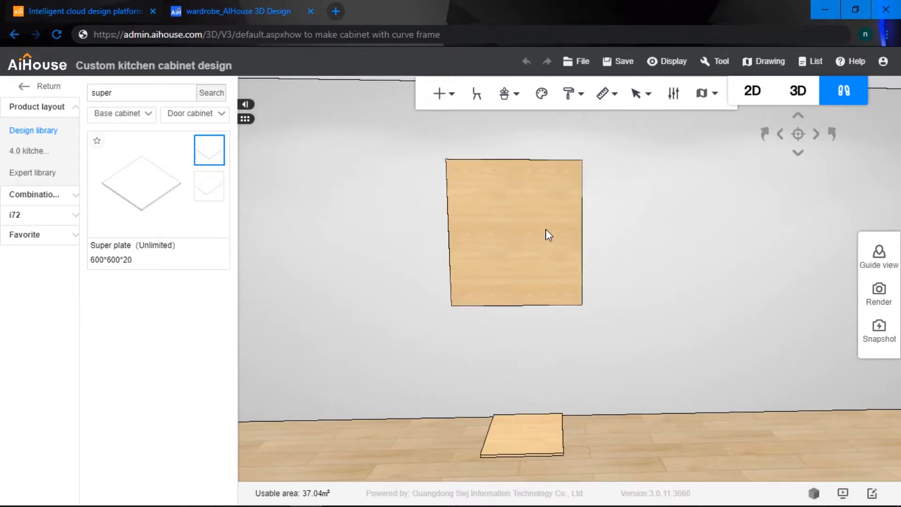
- Resize the super plate lying on the floor to 1100 wide, 1200 deep and 500 high
left_click(529, 184)
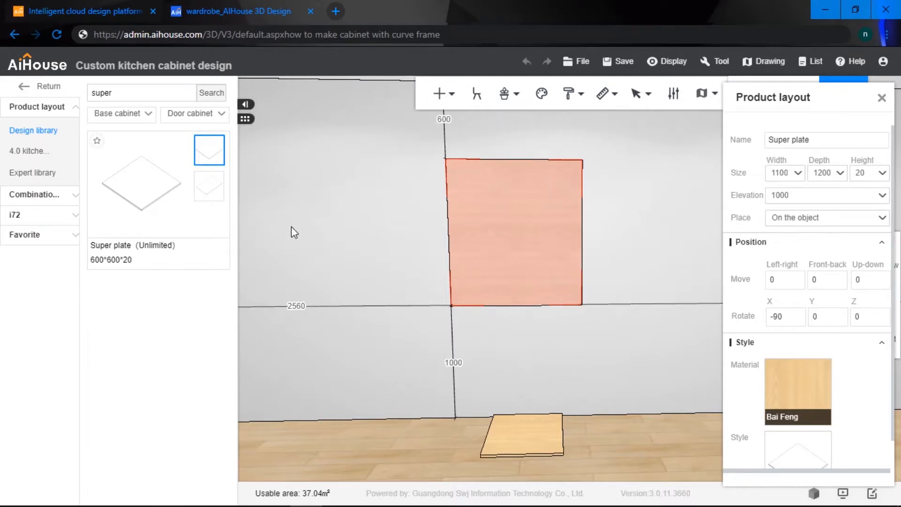
left_click(522, 423)
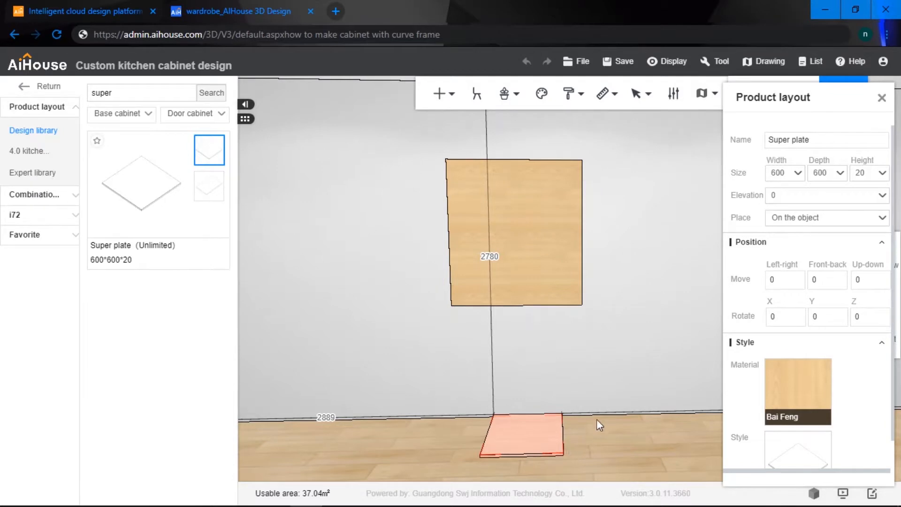
left_click_drag(597, 420, 498, 404)
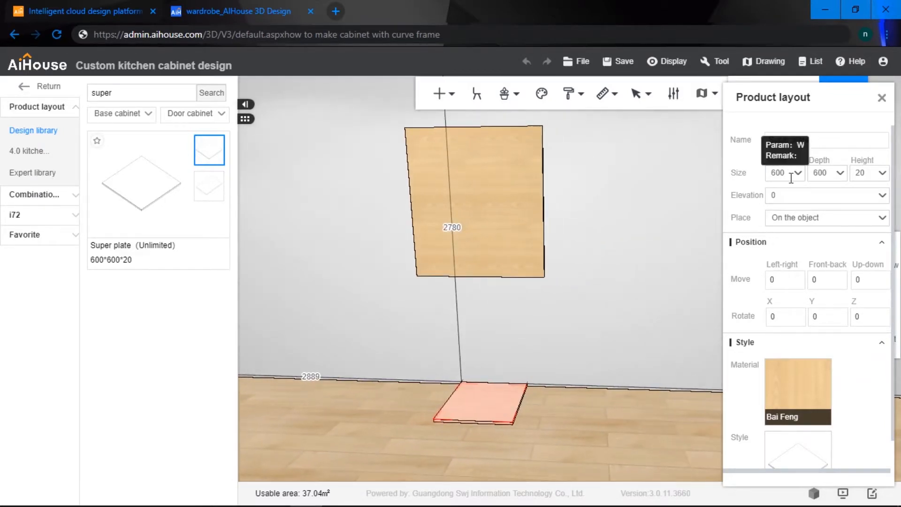
left_click_drag(790, 174, 765, 175)
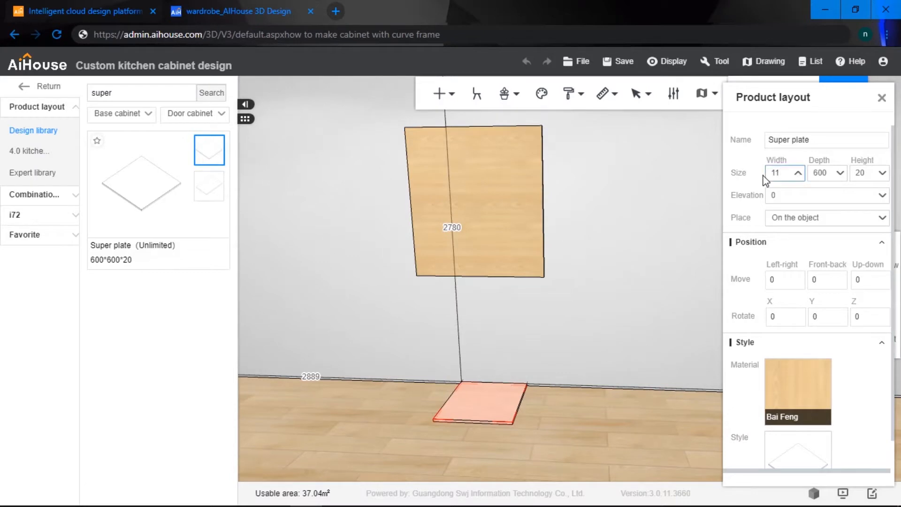
key("Return")
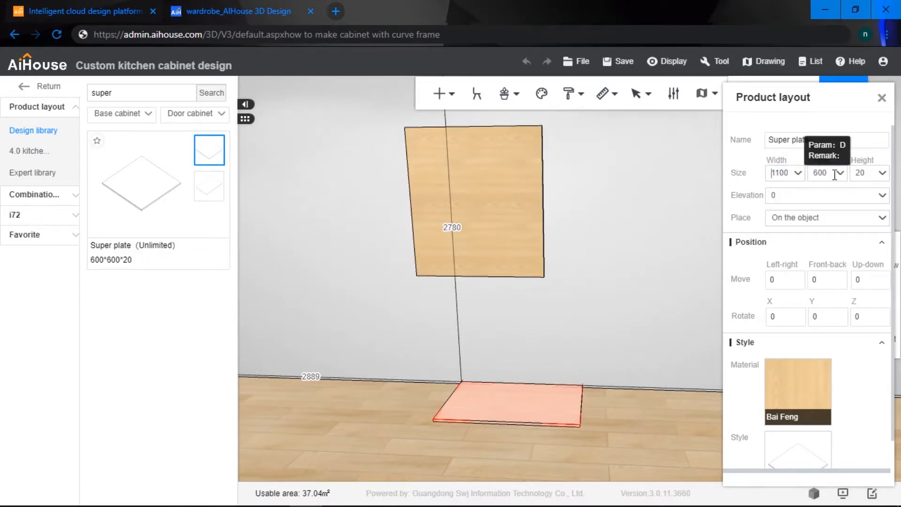
left_click_drag(836, 174, 800, 176)
type("12")
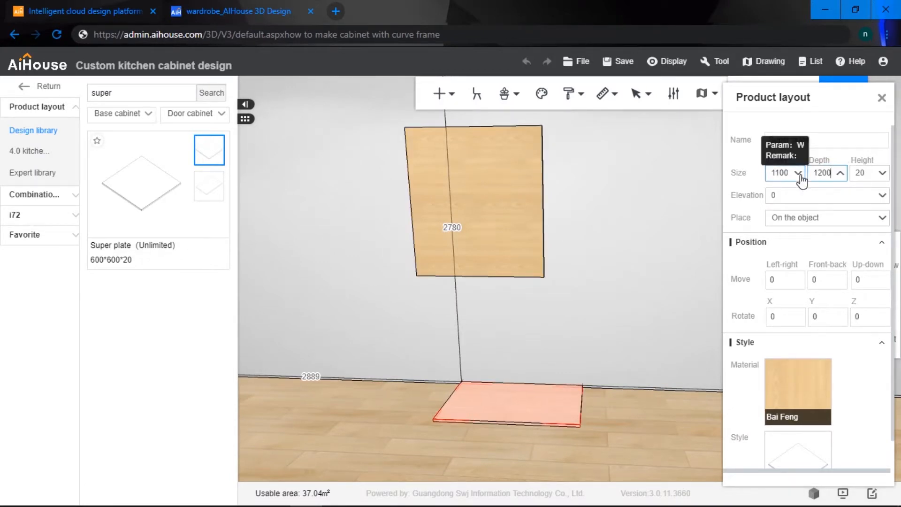
type("00")
key("Return")
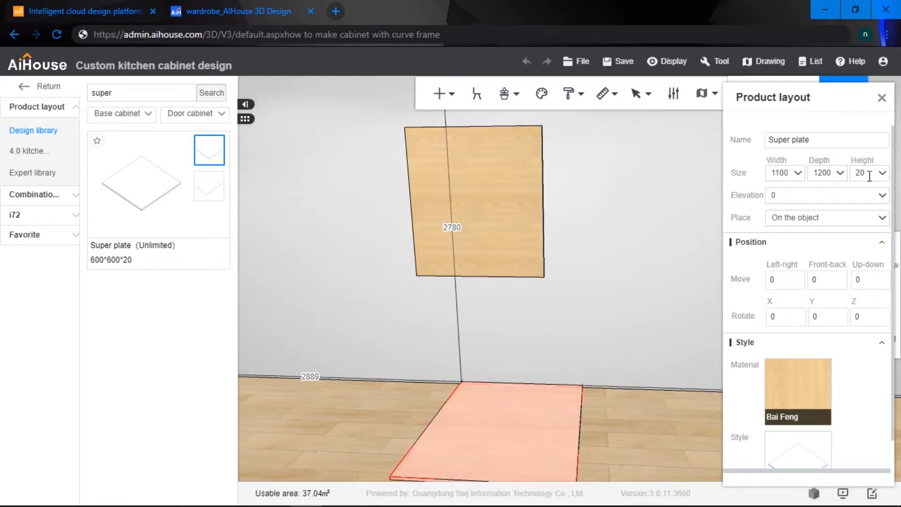
left_click_drag(869, 176, 847, 183)
type("500")
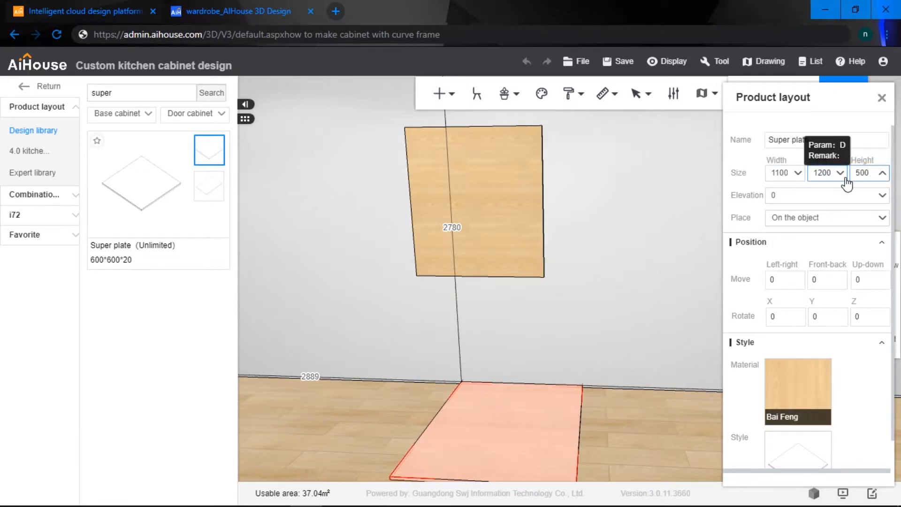
key("Return")
- Open the floor plate in panel point editing and cut a rectangular hole from (50, 50) to (1050, 1150)
mouse_move(618, 271)
left_mouse_down()
mouse_move(625, 263)
mouse_move(633, 273)
mouse_move(663, 265)
mouse_move(619, 279)
left_mouse_up()
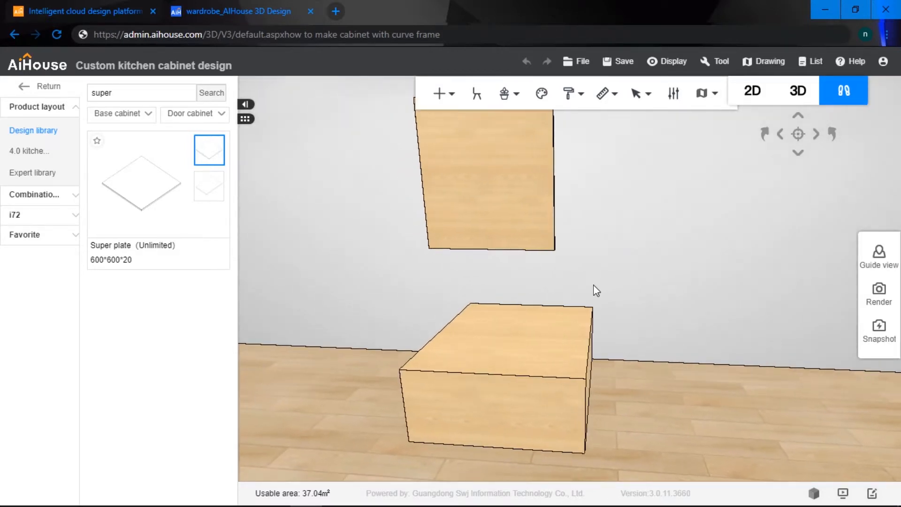
key("b")
left_click(530, 317)
right_click(530, 318)
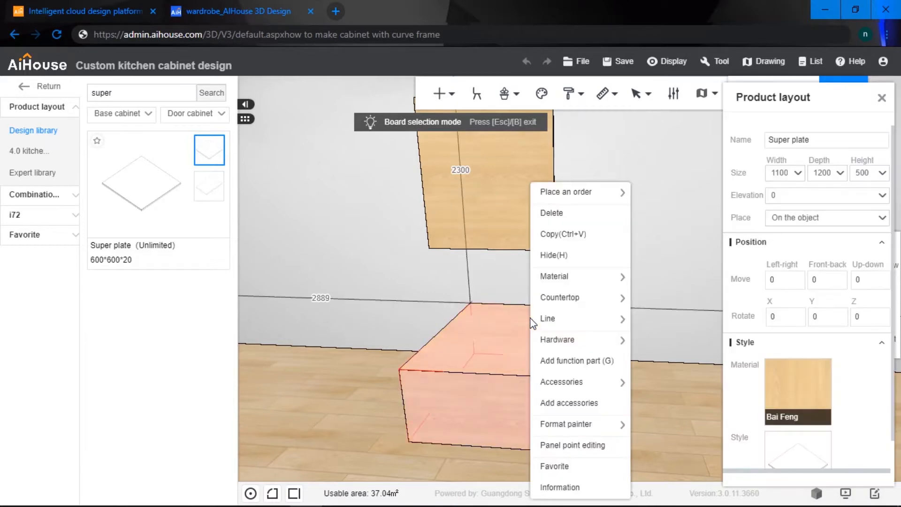
left_click(580, 449)
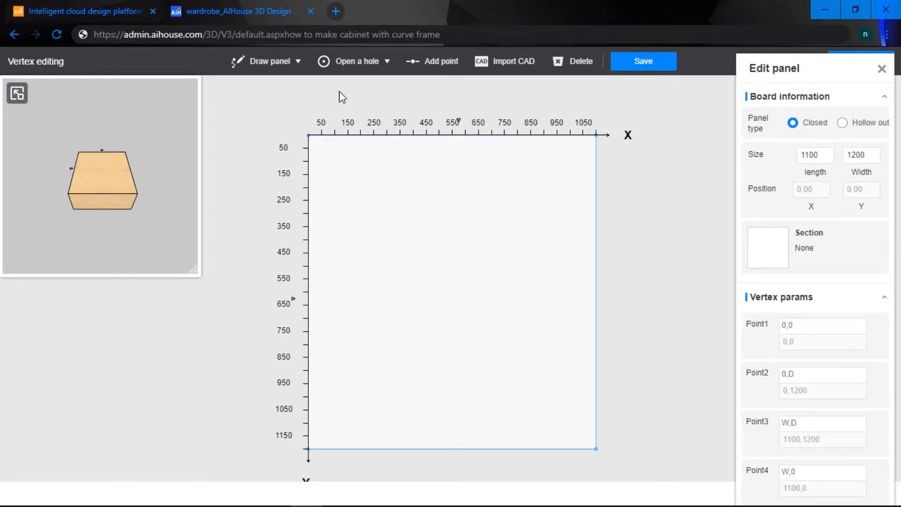
left_click(352, 61)
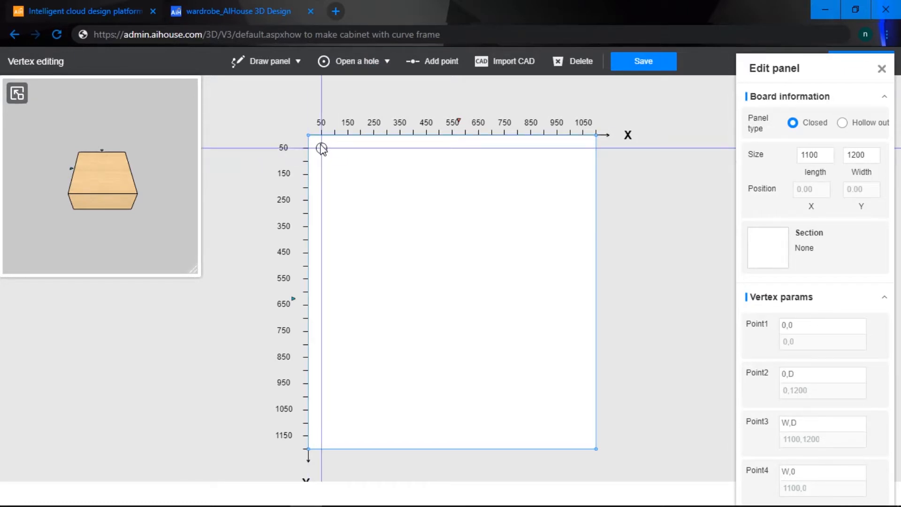
left_click(322, 148)
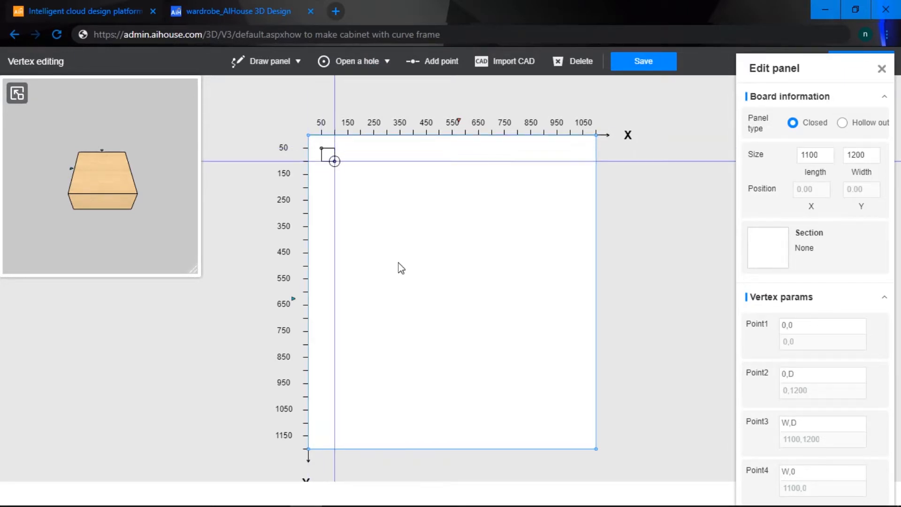
left_click(590, 445)
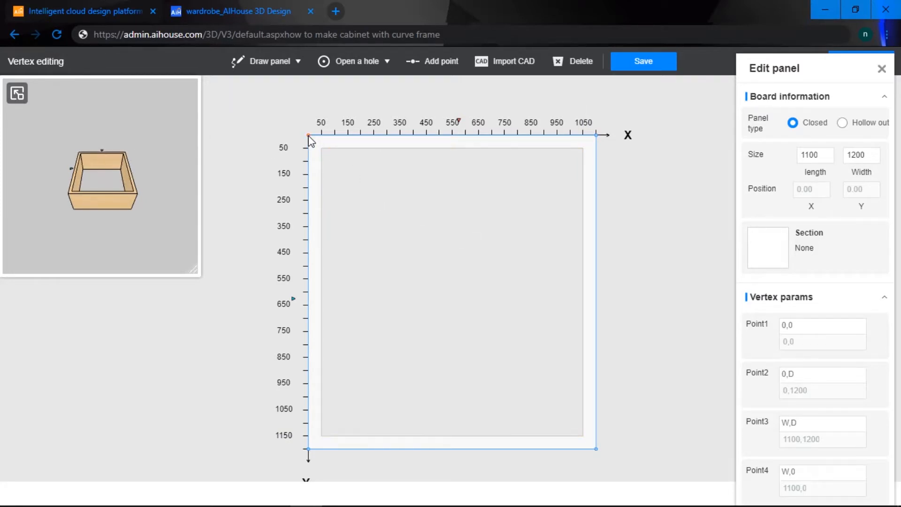
- Round the panel's two outer corners on the Y = 0 edge with a radius of 100
scroll(309, 140, "up", 2)
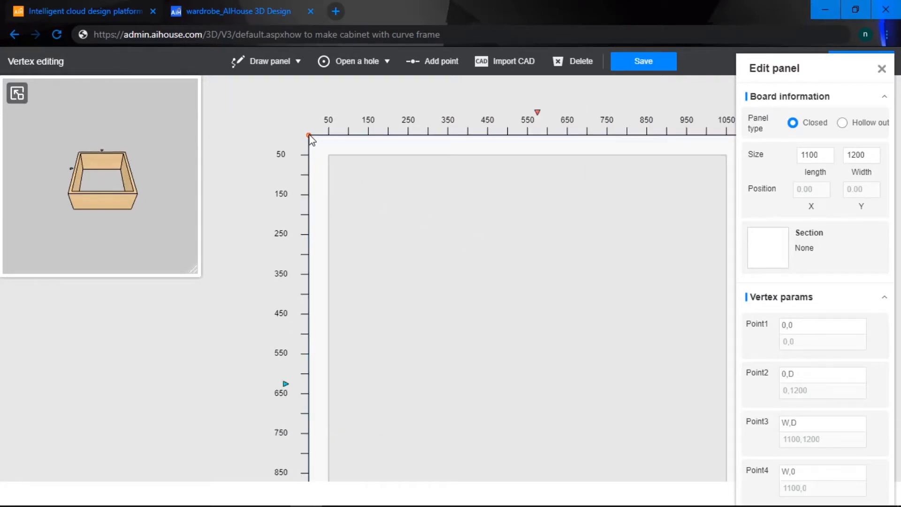
left_click(309, 135)
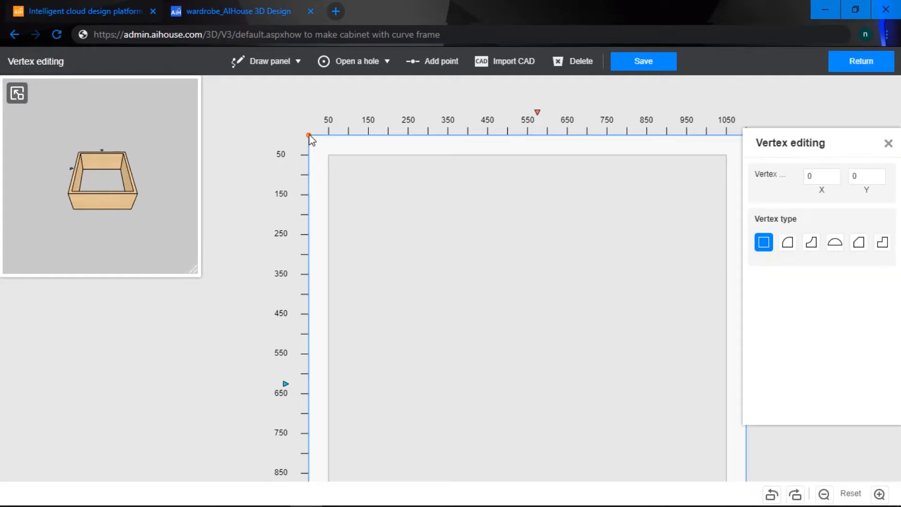
left_click(788, 243)
left_click_drag(656, 178, 549, 167)
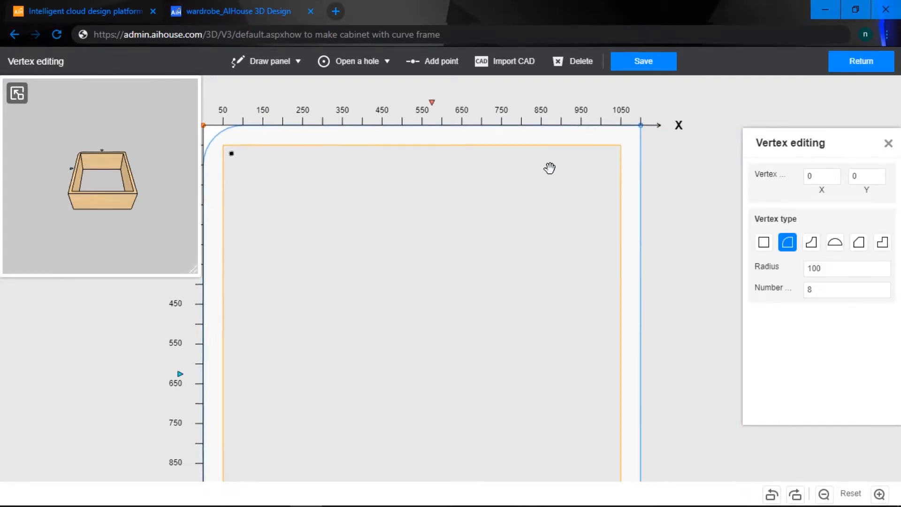
left_click(641, 125)
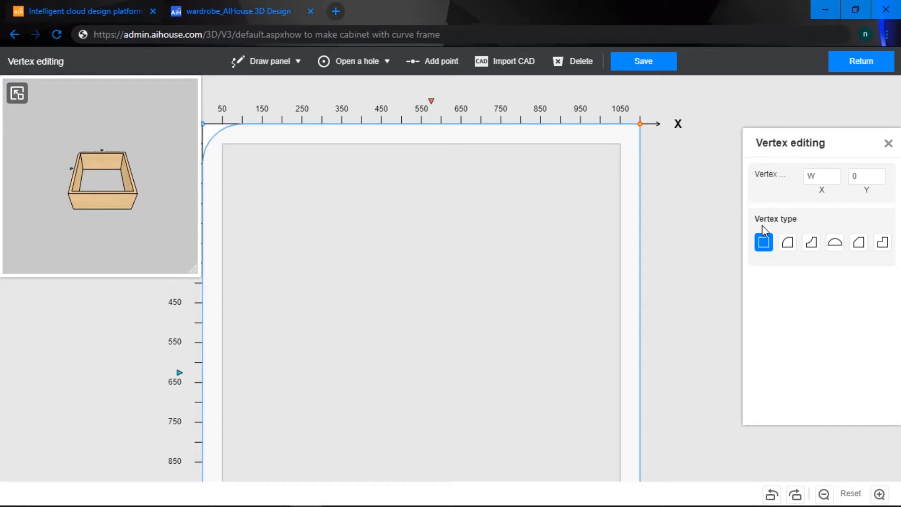
left_click(788, 242)
- Round the panel's two outer corners on the Y = 1200 edge with a radius of 100
scroll(678, 235, "down", 4)
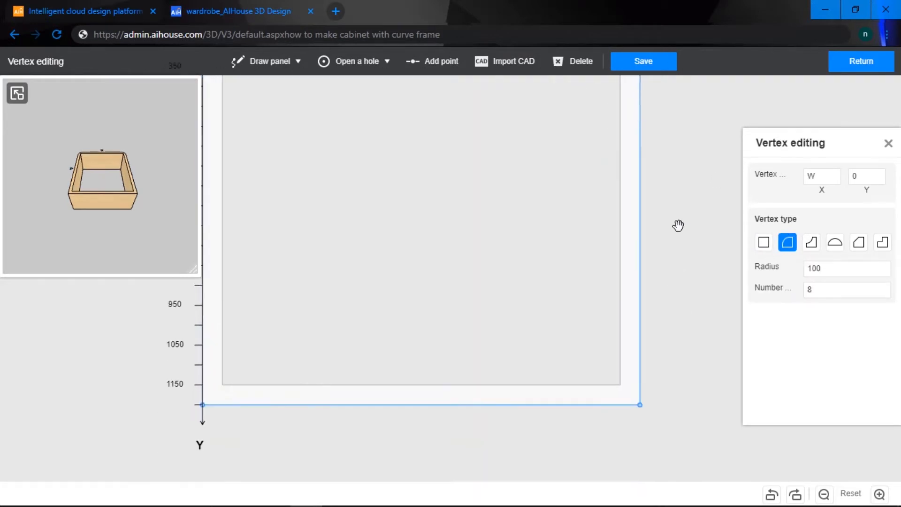
scroll(678, 226, "down", 1)
left_click(641, 385)
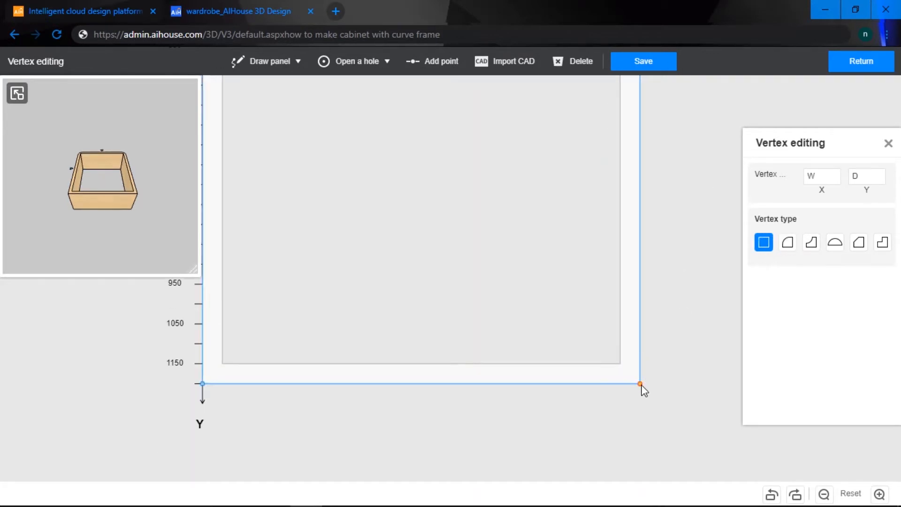
left_click(787, 242)
left_click(291, 351)
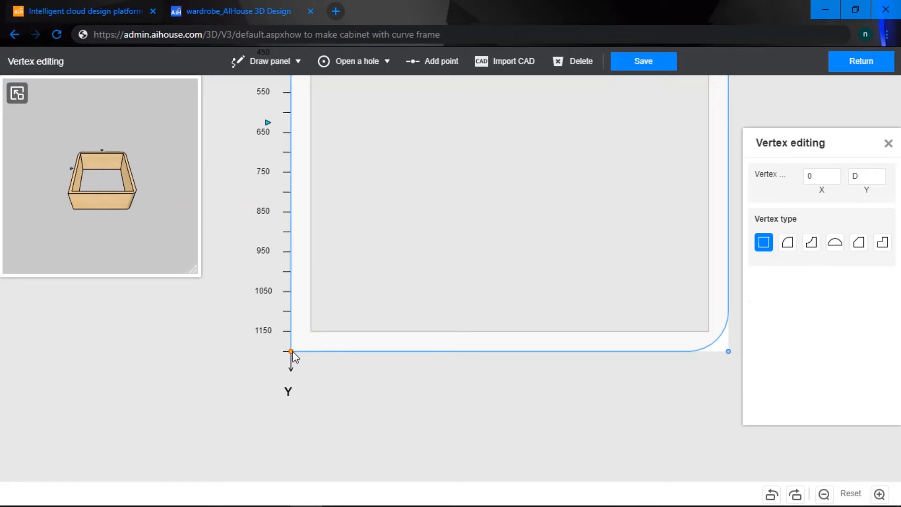
left_click(787, 242)
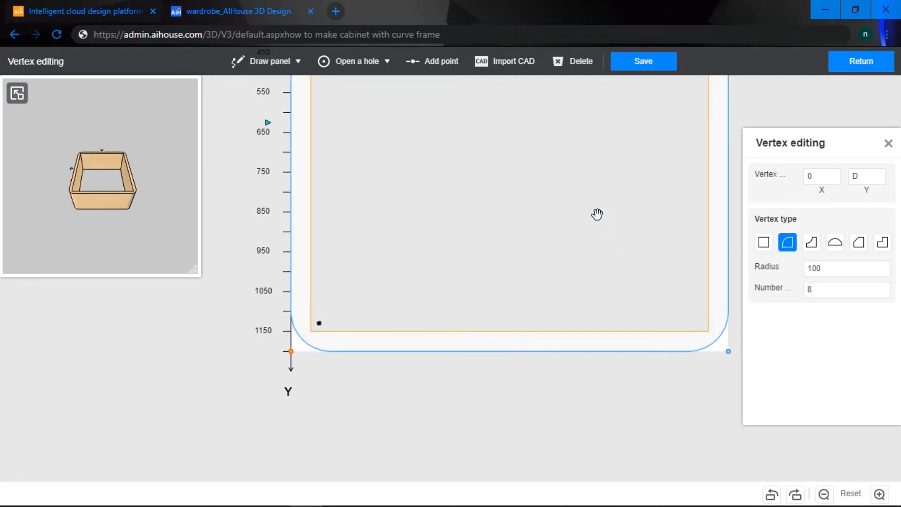
scroll(617, 229, "down", 3)
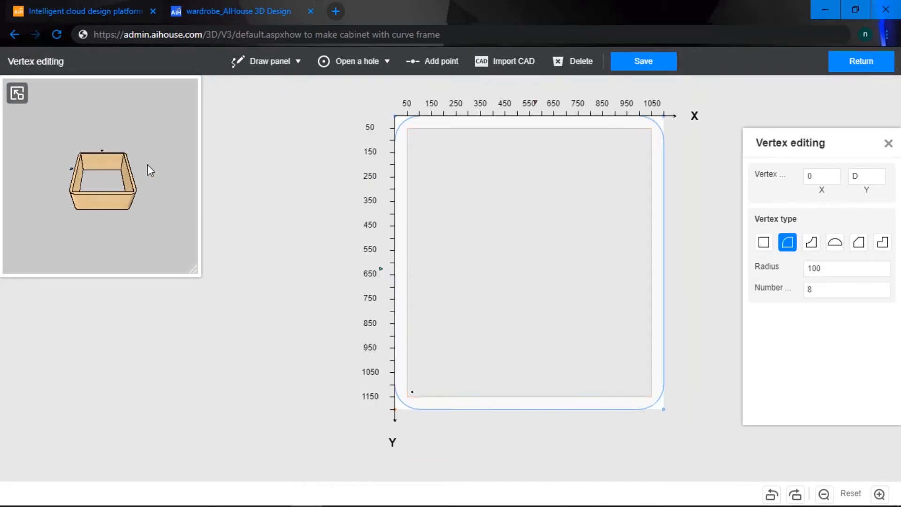
- Save the edited frame panel, return to the room design and deselect it
left_click(649, 69)
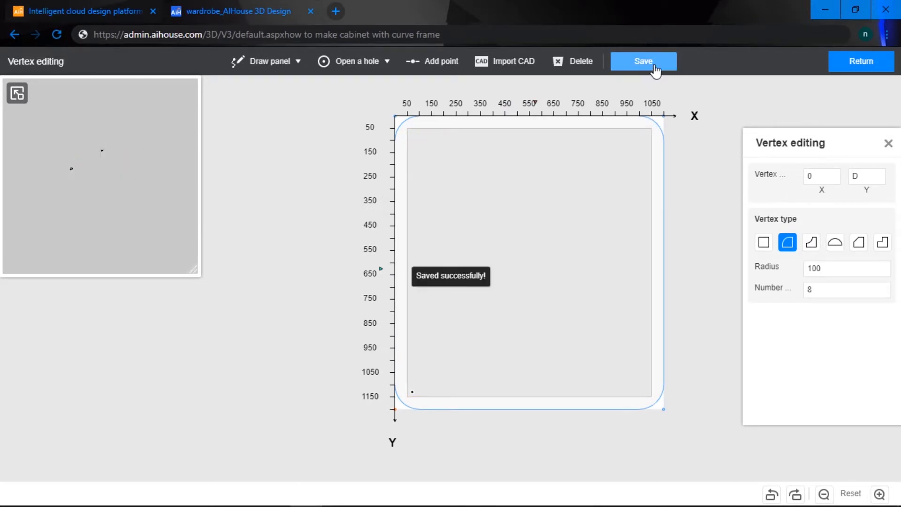
left_click(874, 61)
right_click_drag(647, 277, 672, 247)
key("Escape")
- Open the wall-mounted super plate in panel point editing and round its two corners on the Y = 1200 edge with radius 100
scroll(593, 230, "up", 2)
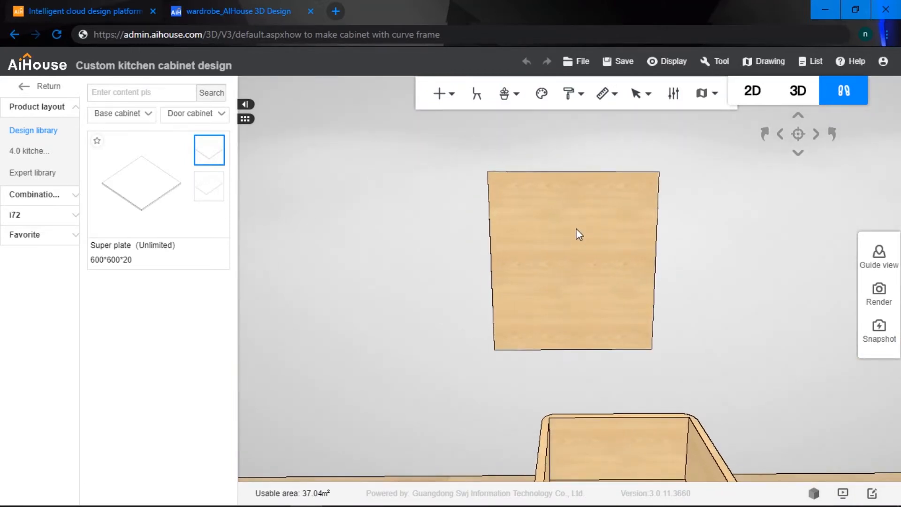
left_click(575, 228)
right_click(576, 228)
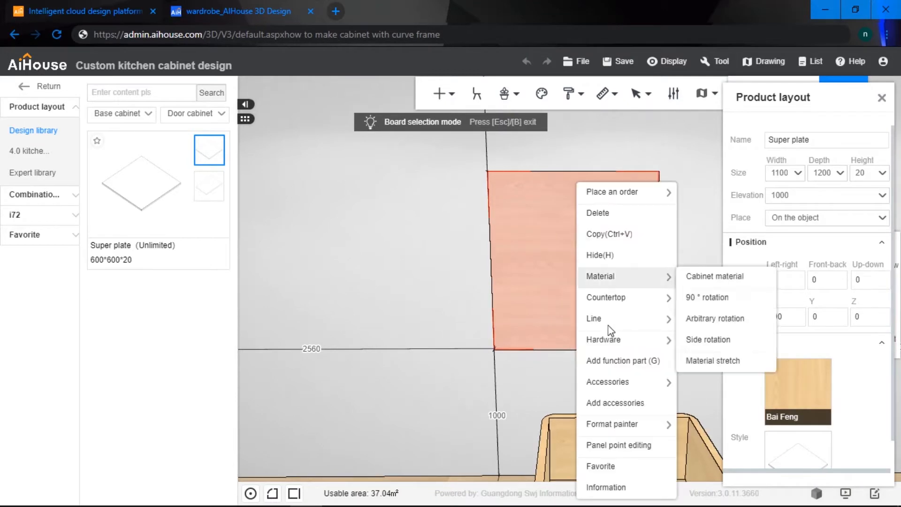
left_click(623, 446)
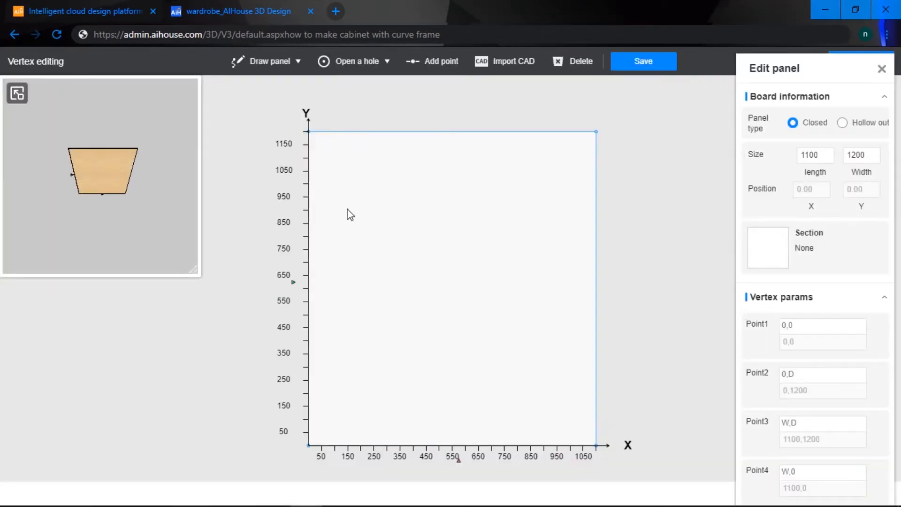
scroll(347, 213, "up", 3)
left_click_drag(309, 134, 318, 153)
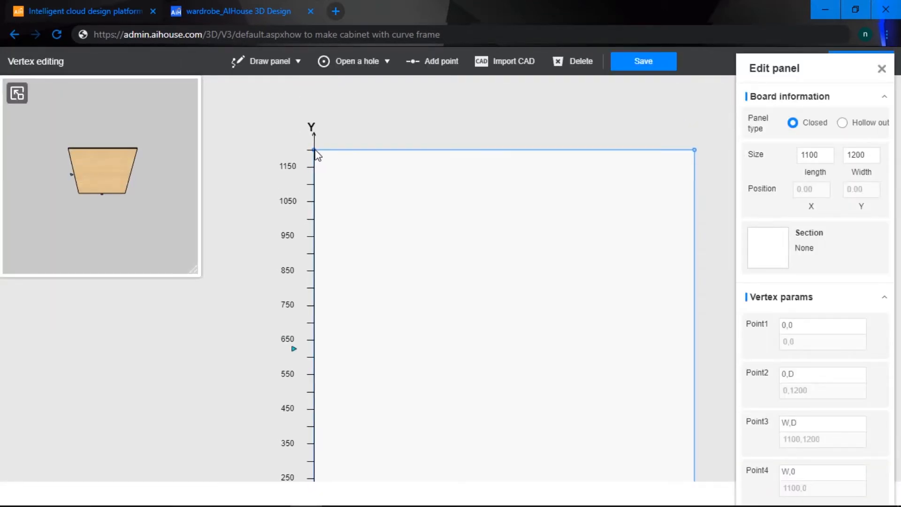
left_click(315, 150)
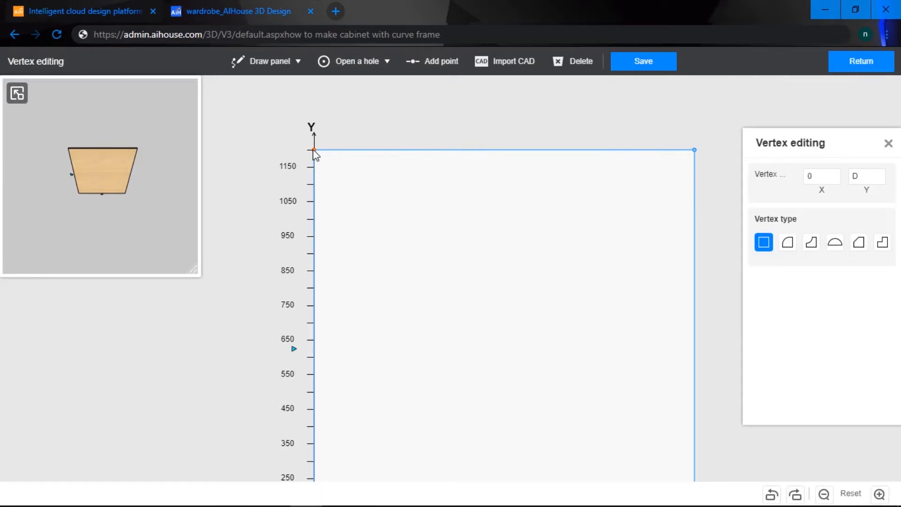
left_click(788, 242)
left_click(695, 150)
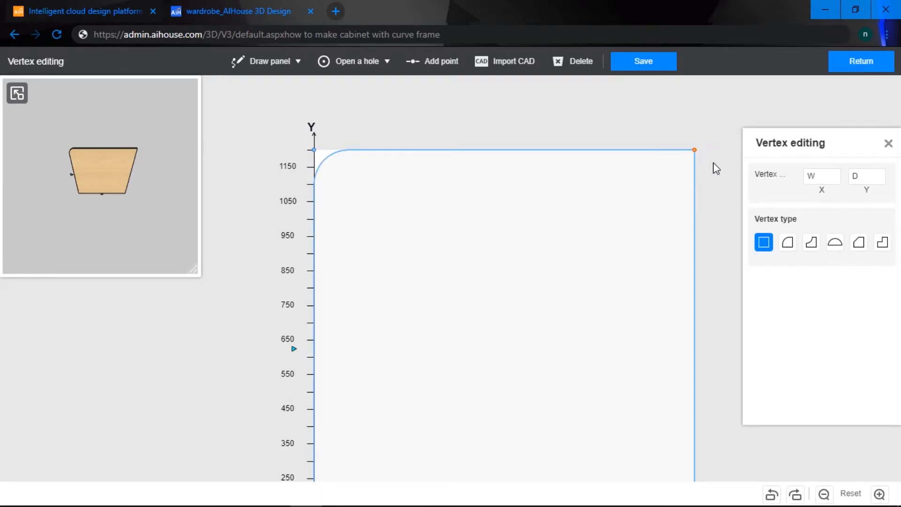
left_click(785, 249)
- Round the wall-mounted panel's two corners on the Y = 0 edge with radius 100, save it and return to the room design
left_click_drag(726, 288, 663, 117)
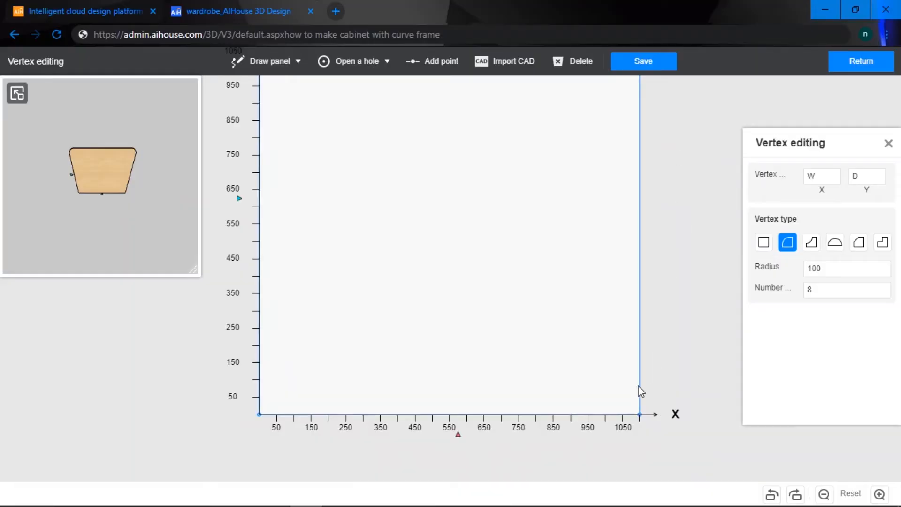
left_click(640, 415)
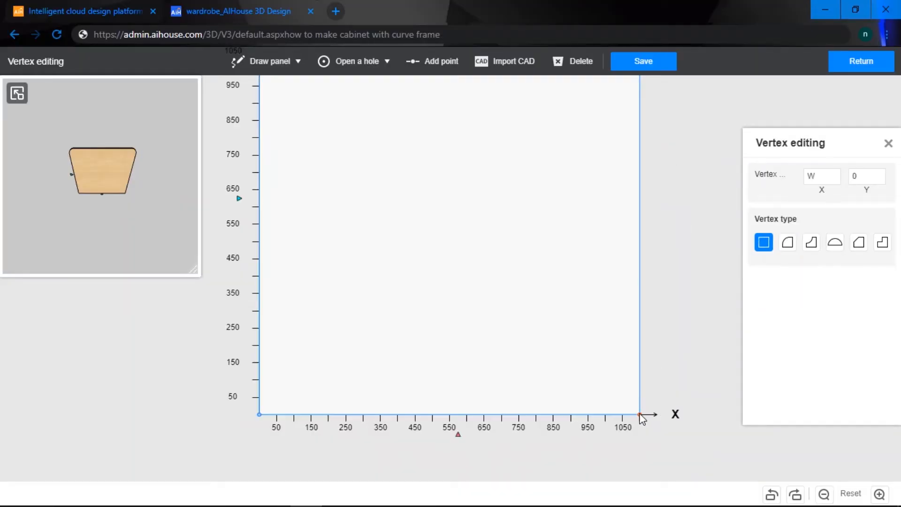
left_click(787, 244)
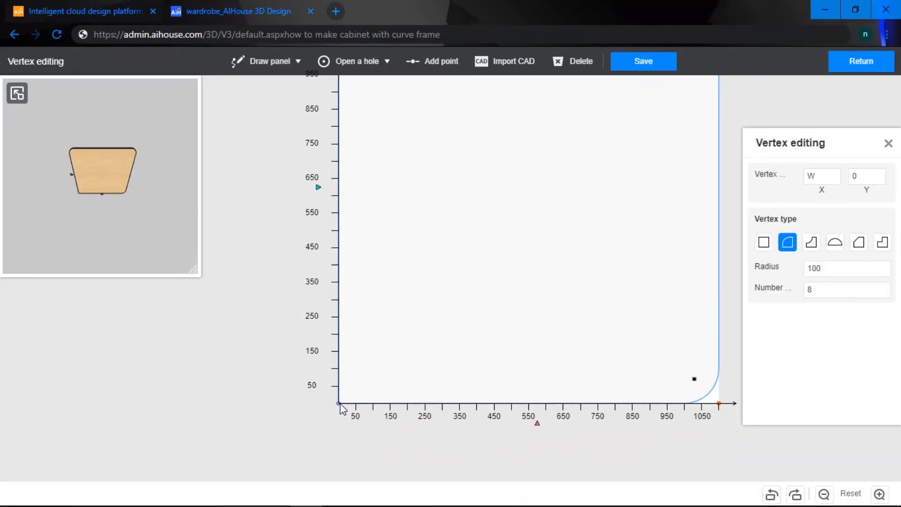
left_click(339, 404)
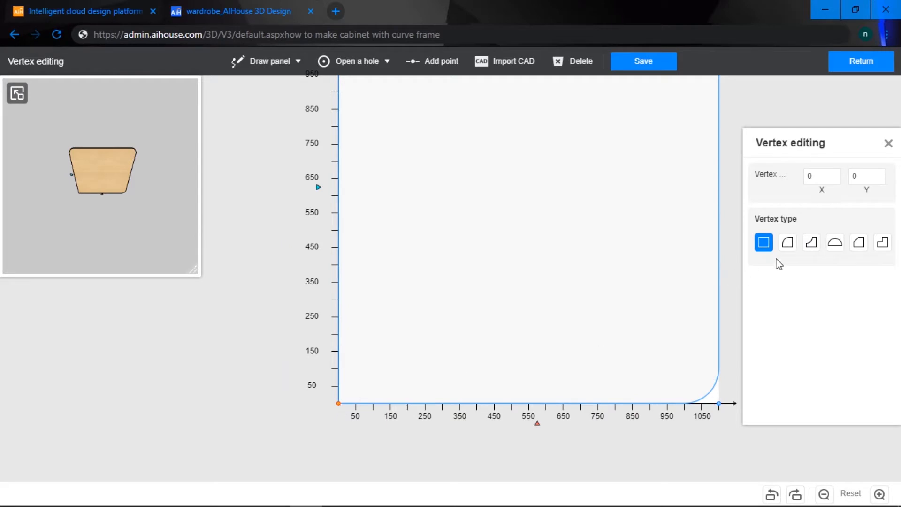
left_click(788, 245)
left_click(653, 67)
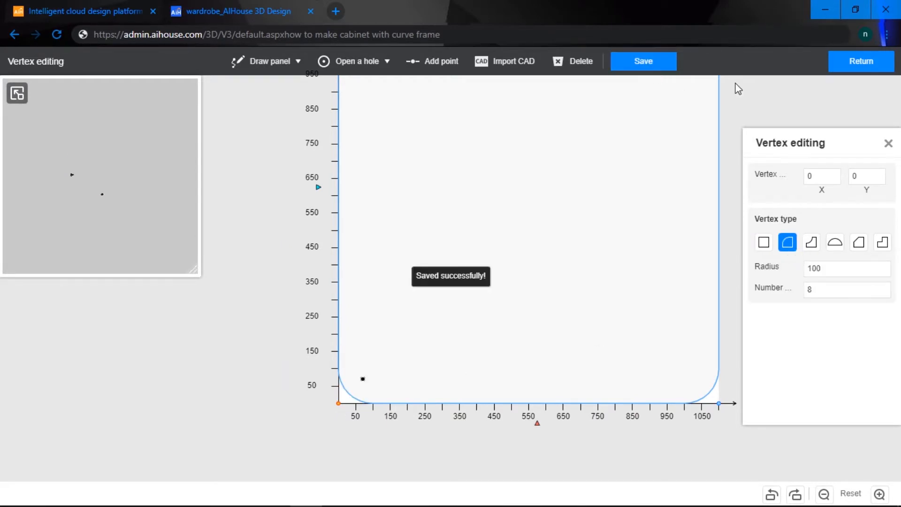
left_click(862, 69)
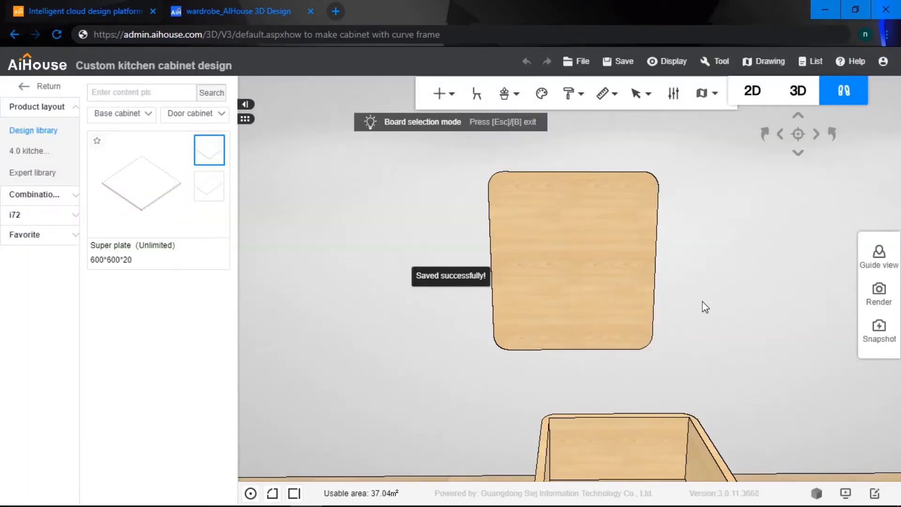
- Select the hollow round-cornered frame on the floor and rotate it -90° about X so that it stands upright
scroll(706, 305, "down", 3)
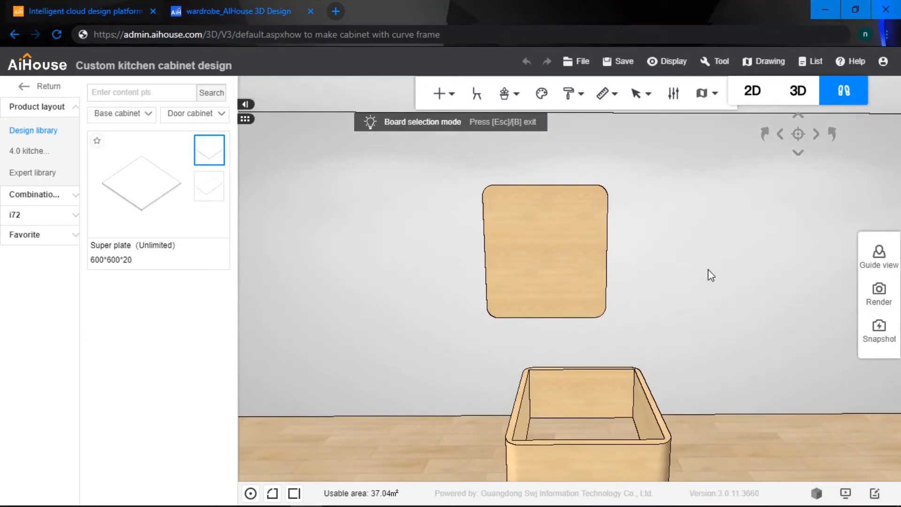
left_click_drag(736, 354, 564, 371)
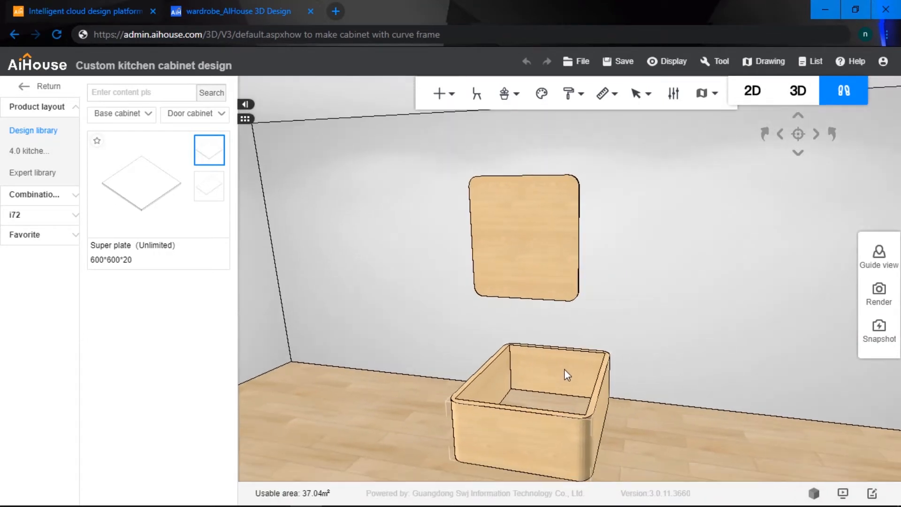
left_click(565, 373)
scroll(624, 319, "down", 1)
left_click_drag(624, 313, 612, 318)
scroll(612, 318, "up", 1)
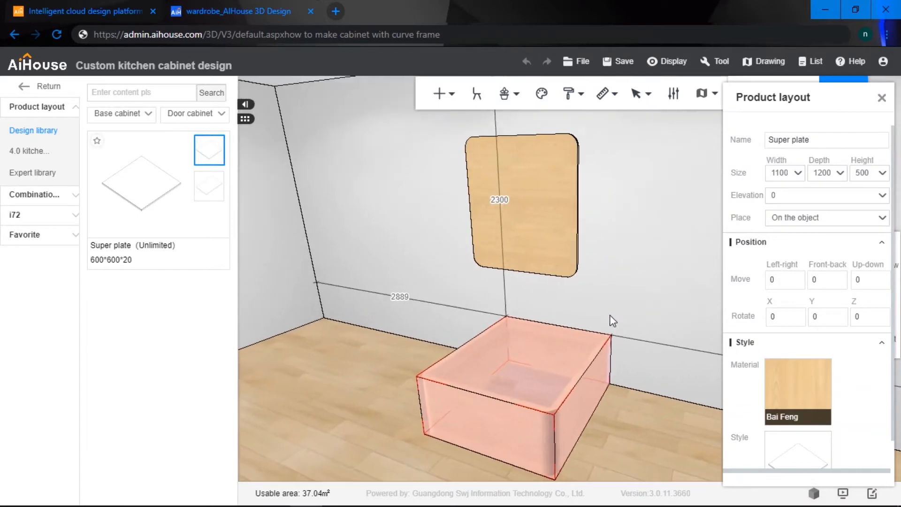
key("c")
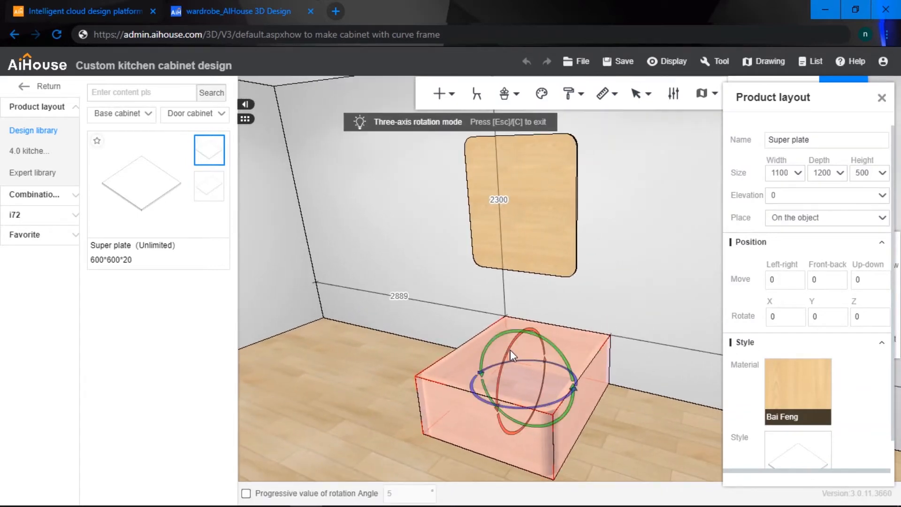
left_click_drag(511, 350, 556, 334)
- Raise the upright frame off the floor and set its elevation to 1000
key("c")
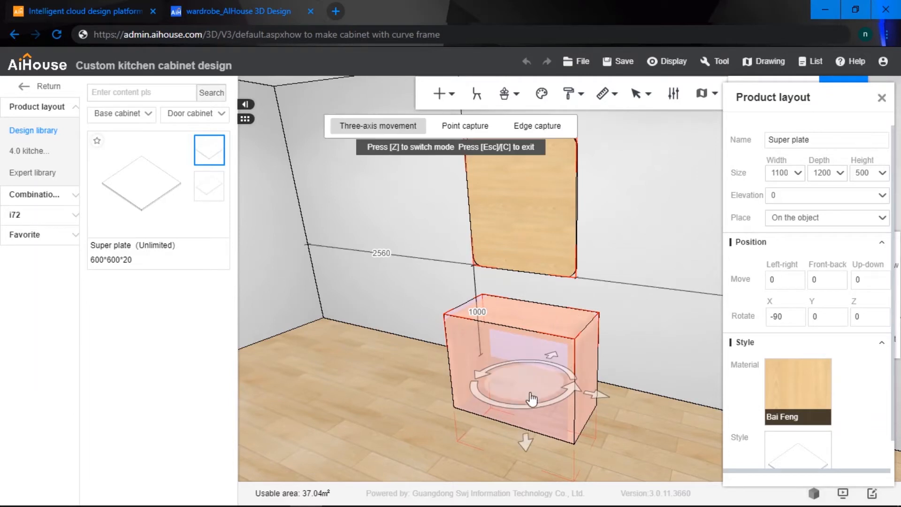
left_click_drag(527, 443, 551, 315)
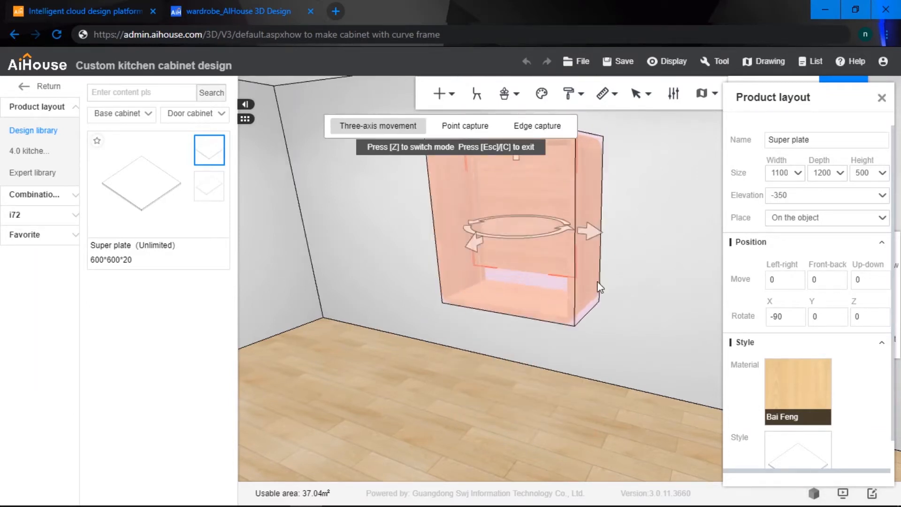
left_click_drag(659, 255, 679, 244)
left_click(678, 243)
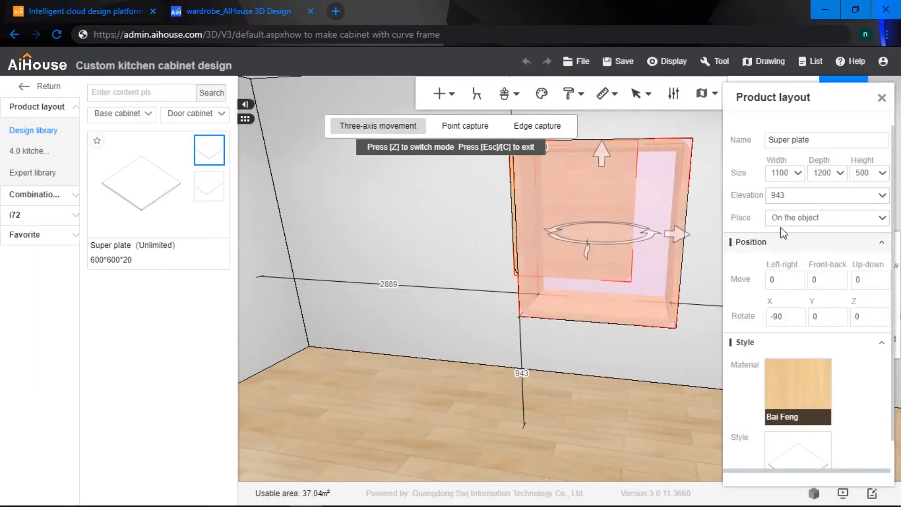
left_click(756, 198)
type("100")
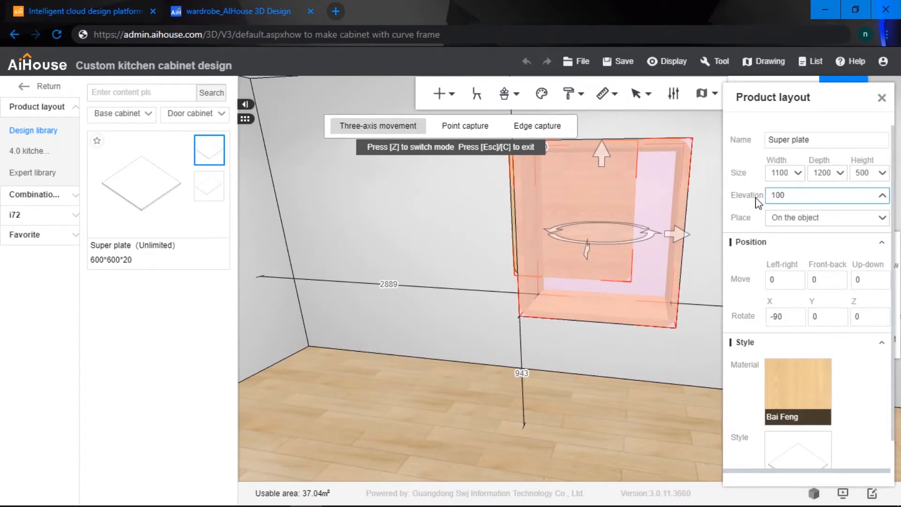
type("0")
key("Return")
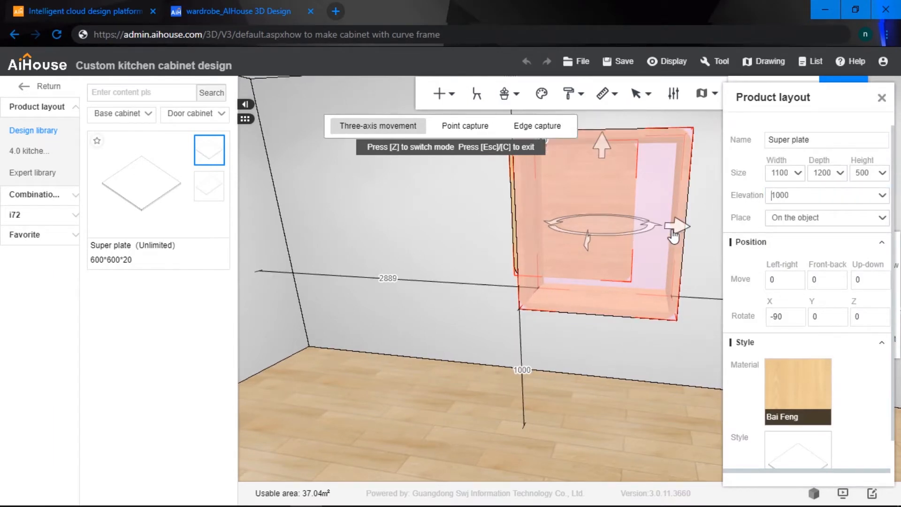
- Move the frame sideways along the wall until it lines up with the back panel
left_click_drag(673, 231, 681, 324)
left_click_drag(573, 426, 575, 384)
mouse_move(615, 245)
left_mouse_down()
mouse_move(730, 253)
mouse_move(612, 238)
left_mouse_up()
left_click(582, 241)
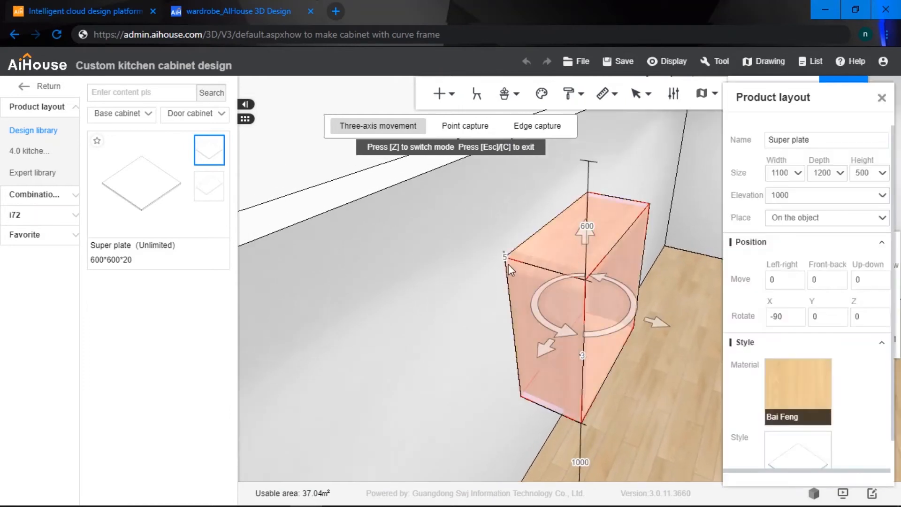
- Set the frame's distance from the wall to 10
left_click(505, 257)
key("Return")
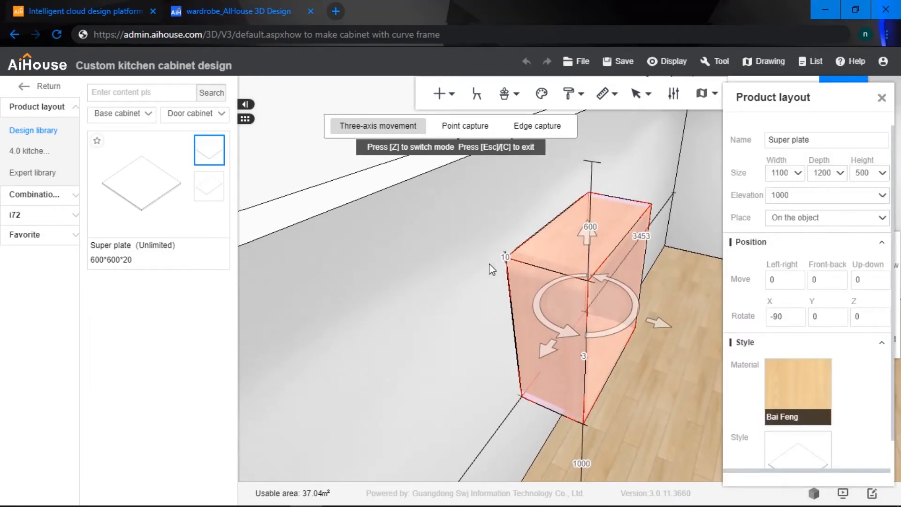
left_click(512, 225)
left_click(560, 265)
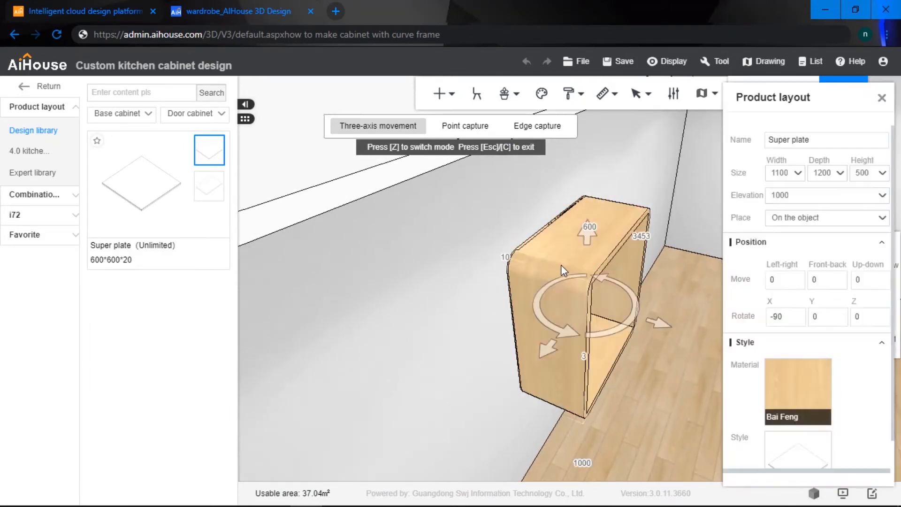
- Pull the frame away from the wall, set its distance from the wall to 20 and deselect it
left_click_drag(666, 330, 678, 329)
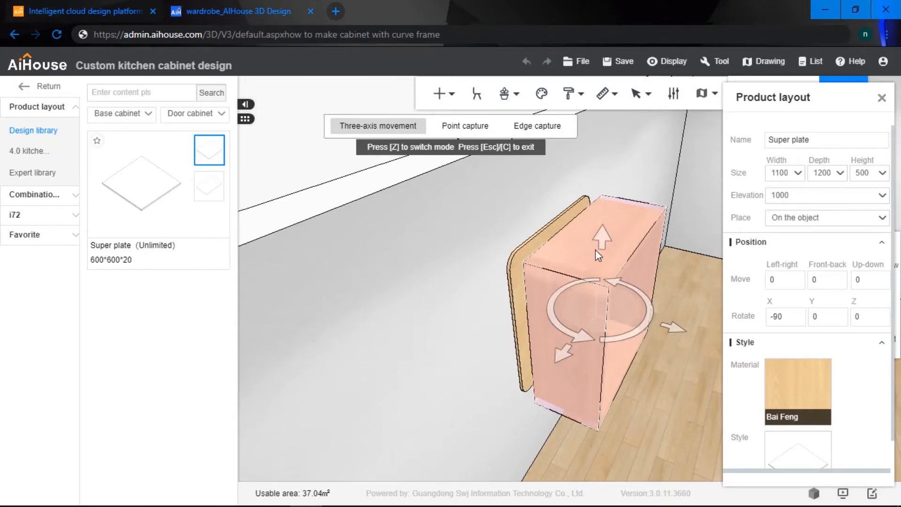
left_click(502, 261)
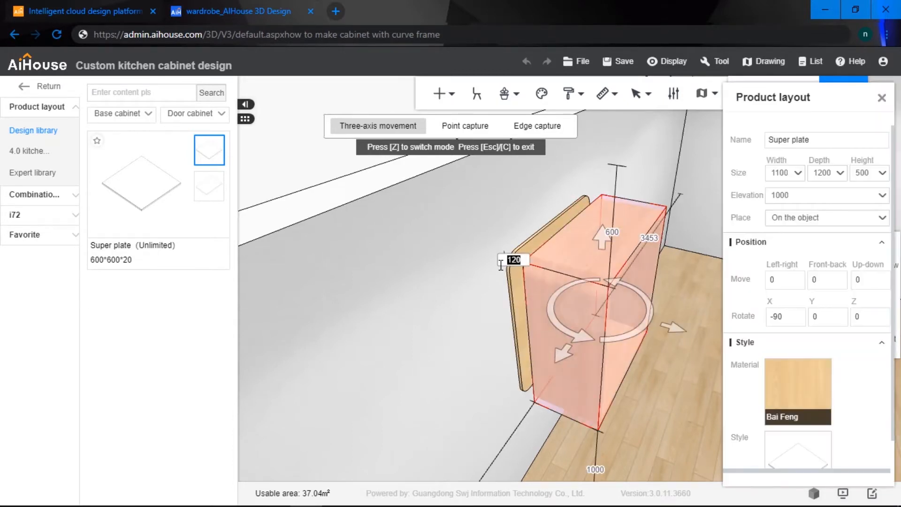
key("Return")
left_click_drag(517, 225, 451, 192)
left_click(448, 196)
- Reselect the frame, fine-tune its sideways position so its outer edges match the back panel on both sides, and deselect it
scroll(453, 215, "up", 5)
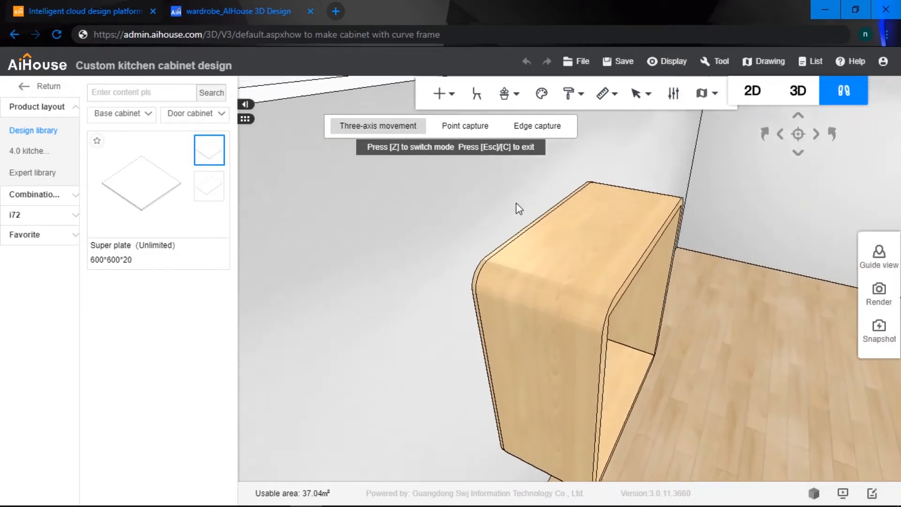
left_click_drag(500, 217, 446, 217)
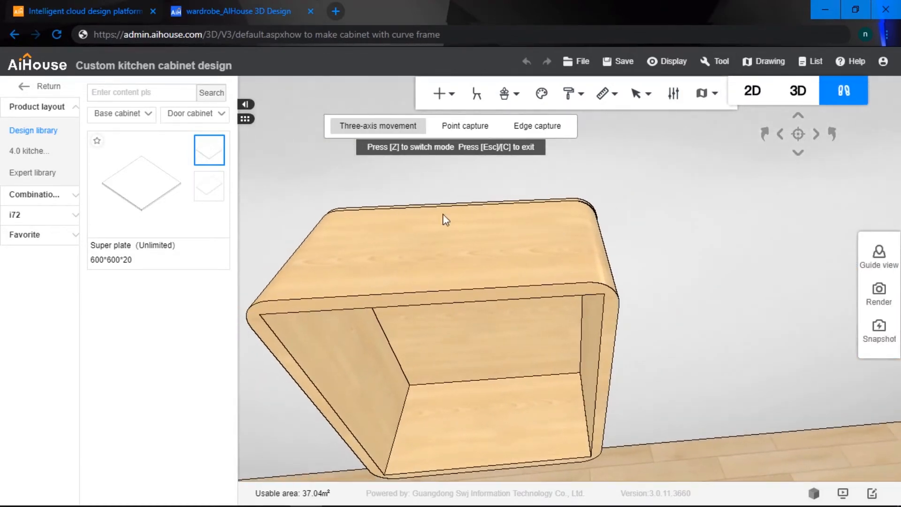
left_click(590, 271)
key("d")
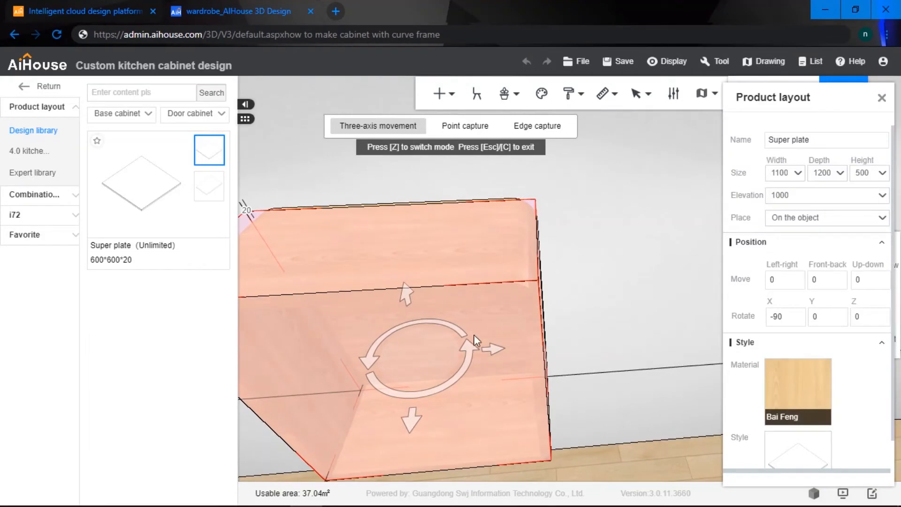
left_click(495, 354)
left_click(624, 276)
left_click_drag(626, 271, 589, 374)
left_click(593, 366)
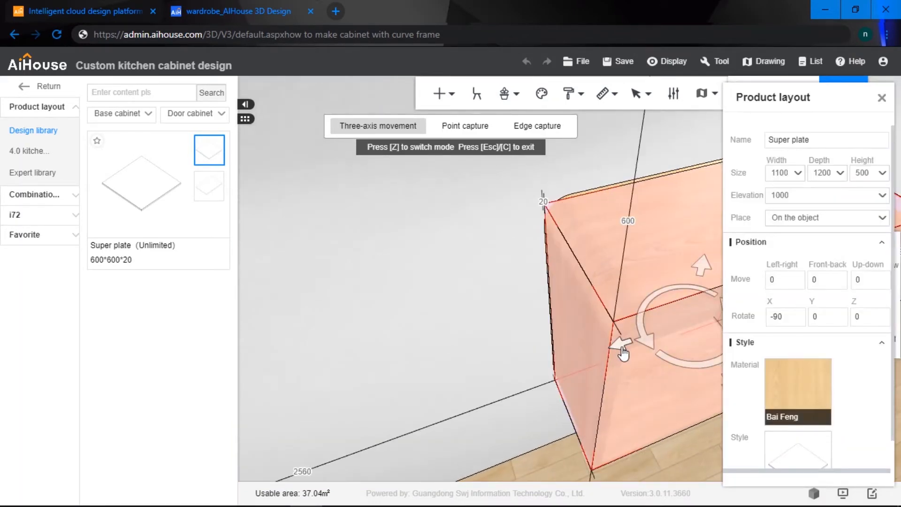
left_click_drag(624, 348, 561, 172)
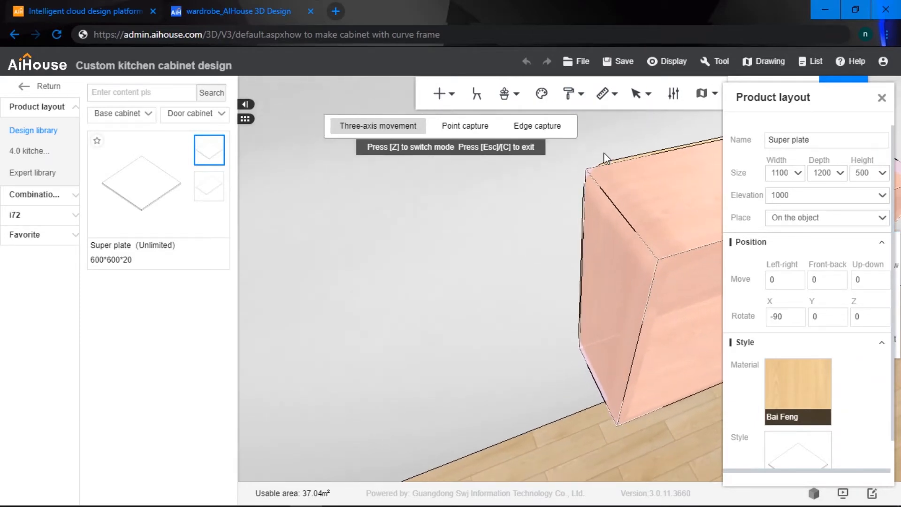
left_click(605, 154)
left_click_drag(617, 147, 619, 242)
scroll(617, 244, "up", 3)
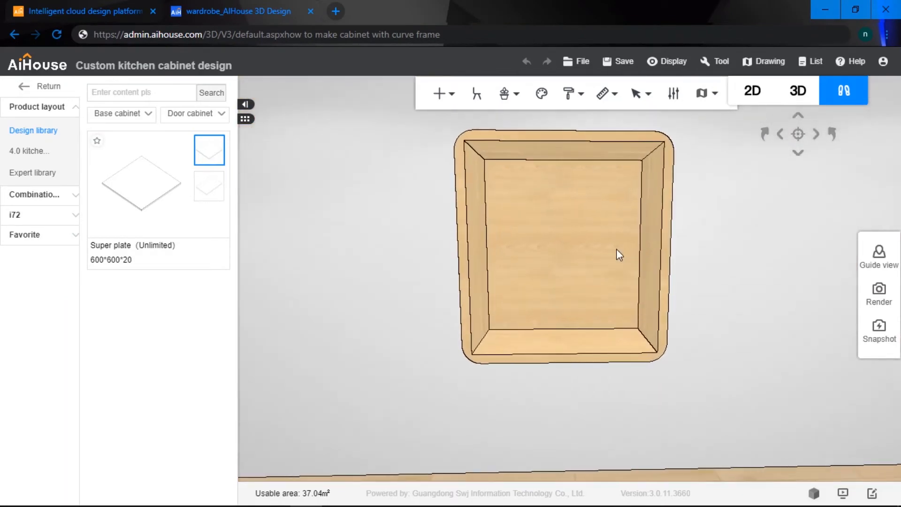
- Place another super plate on the floor beneath the cabinet and set its width to 1000
scroll(620, 244, "down", 1)
scroll(620, 244, "up", 2)
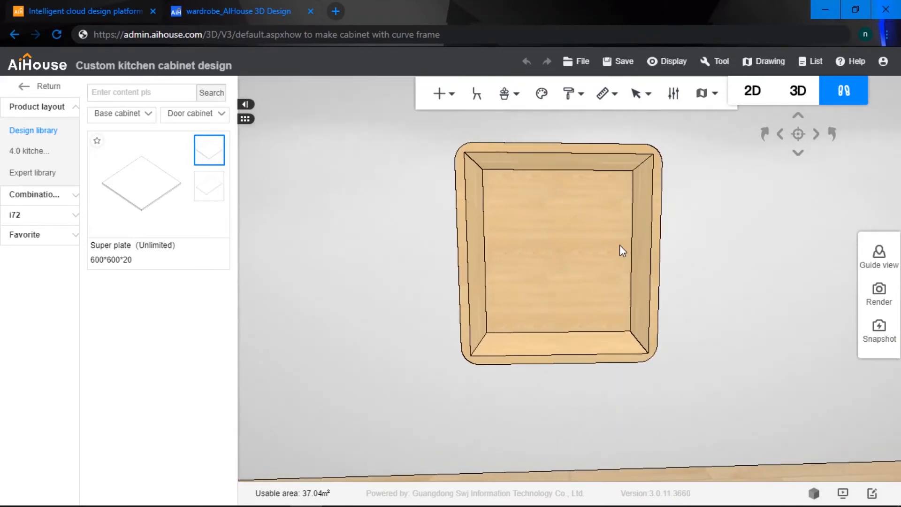
scroll(619, 244, "down", 2)
middle_click_drag(585, 246, 583, 216)
scroll(583, 216, "down", 1)
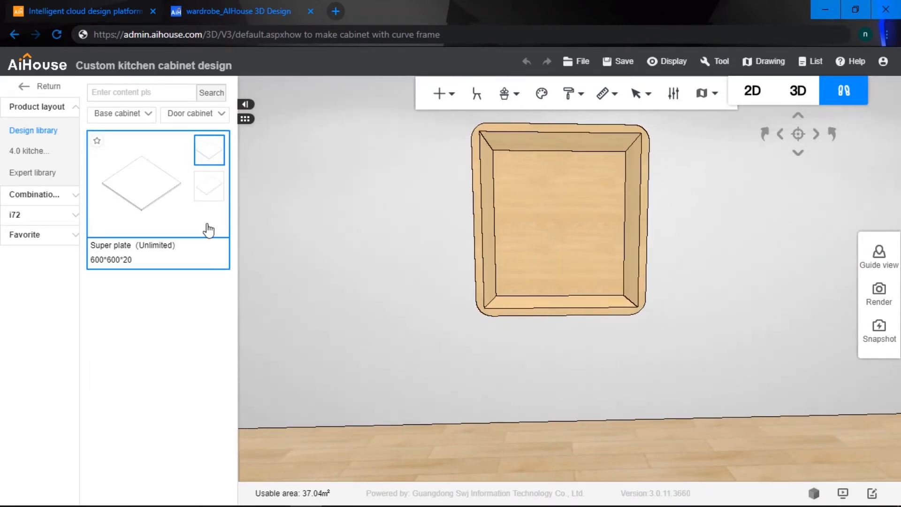
left_click(209, 227)
left_click(558, 399)
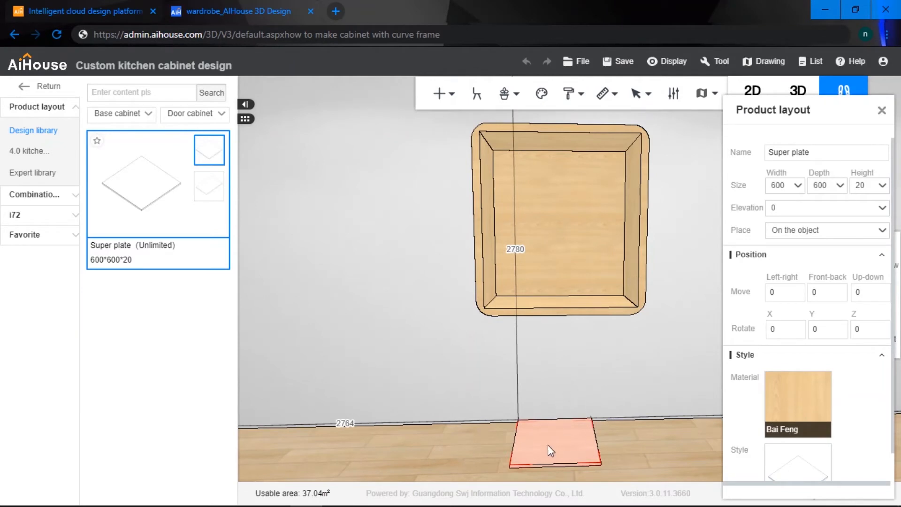
double_click(778, 185)
type("10")
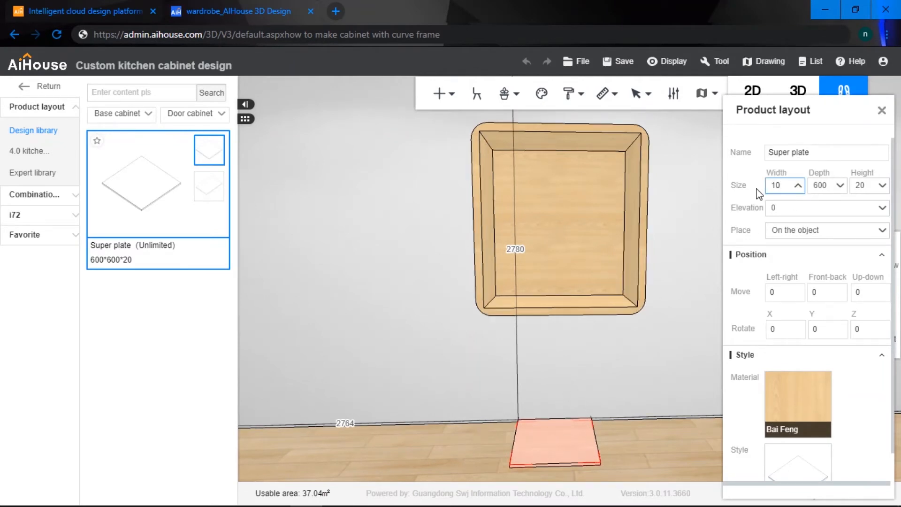
type("00")
key("Return")
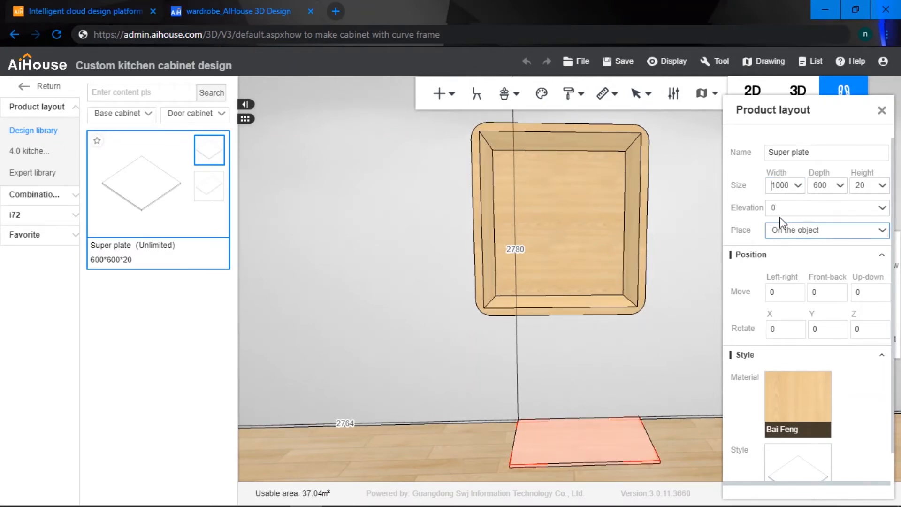
- Set the new plate's elevation to 1300 and slide it sideways to fit between the frame's inner sides as a shelf
left_click_drag(783, 210, 748, 211)
type("1300")
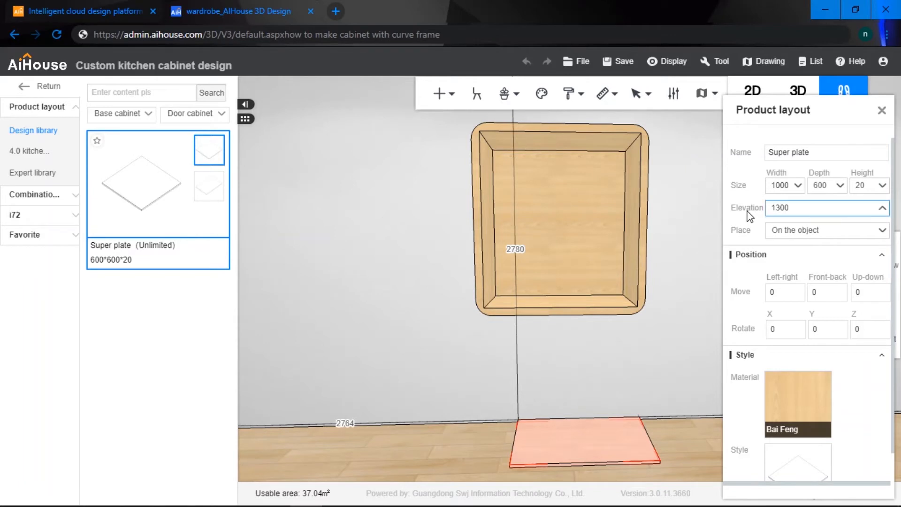
key("Return")
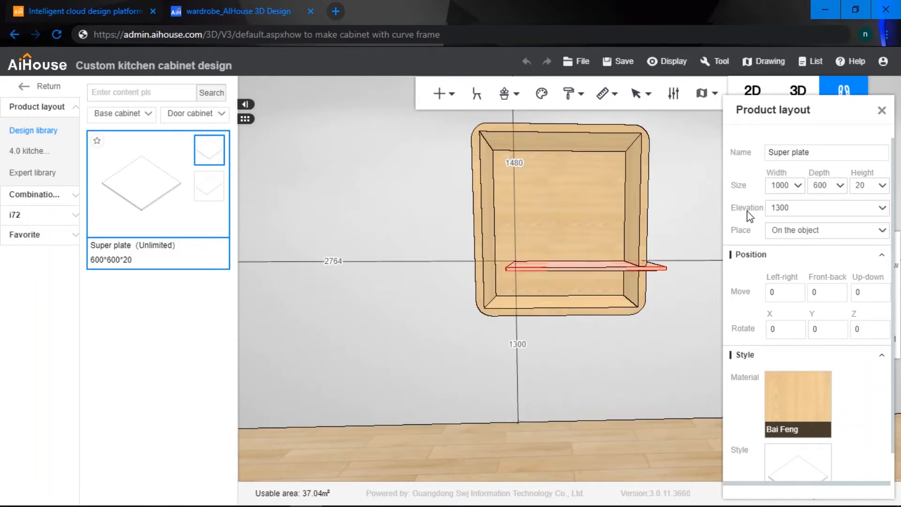
left_click(614, 264)
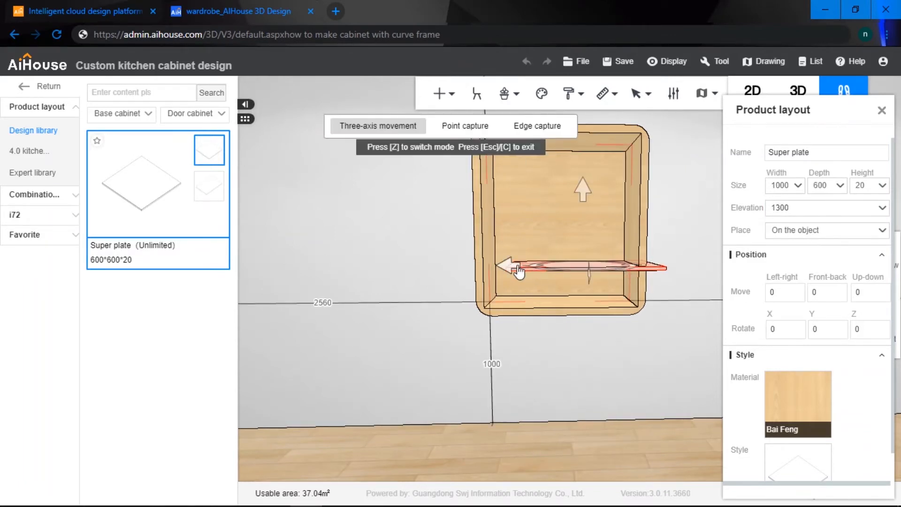
left_click_drag(517, 271, 500, 268)
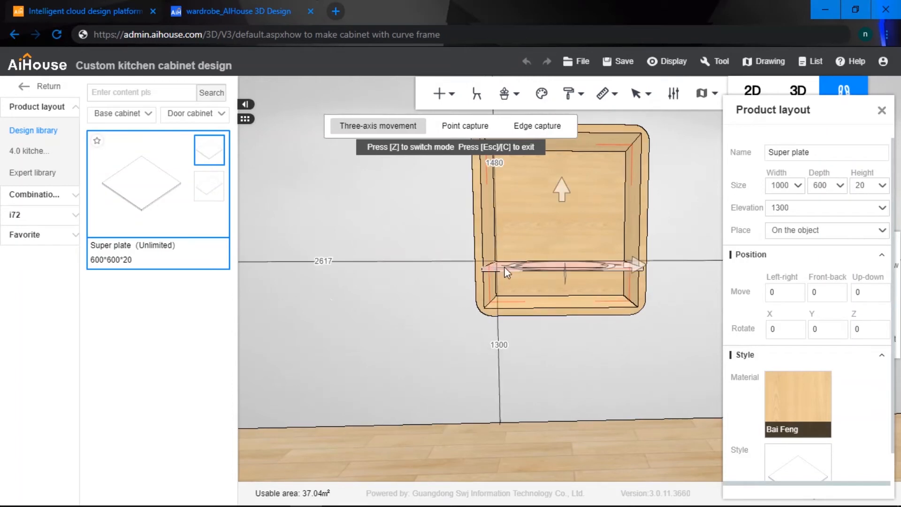
- Set the depth of the shelf plate to 500
scroll(615, 268, "up", 5)
scroll(632, 257, "up", 2)
key("a")
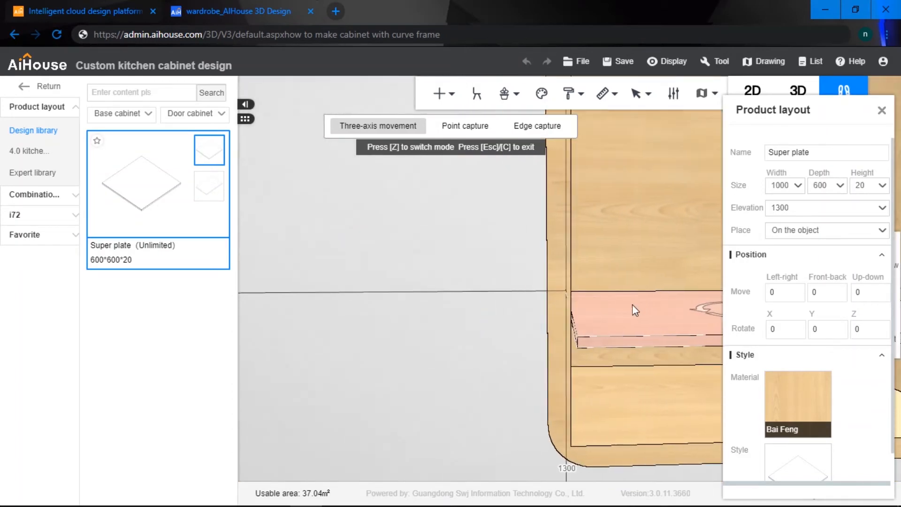
key("d")
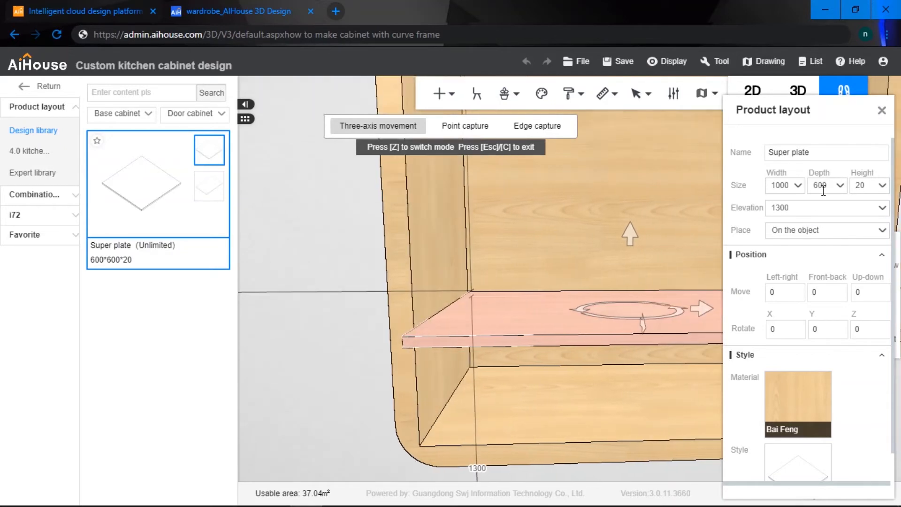
double_click(818, 186)
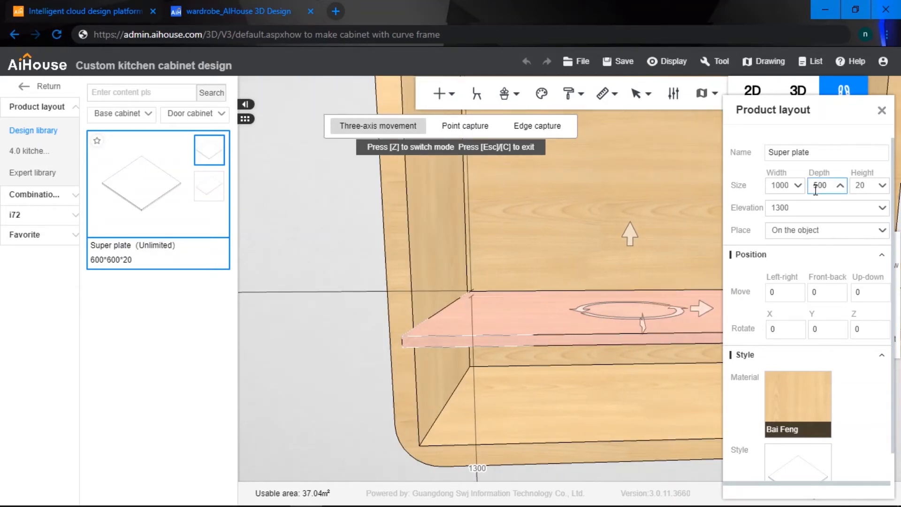
type("500")
key("Return")
- Pull the shelf away from the wall, set its distance from the wall to 20 and deselect it
left_click_drag(641, 327, 646, 353)
left_click(475, 301)
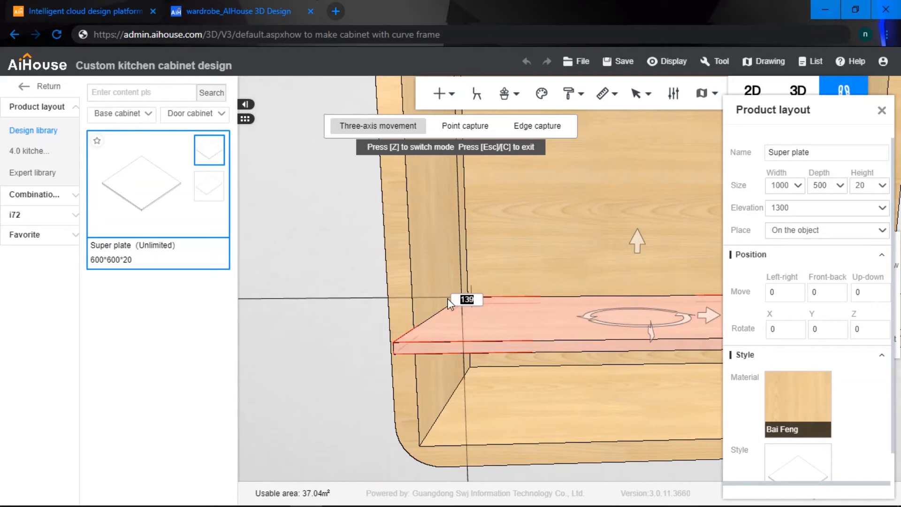
type("20")
key("Return")
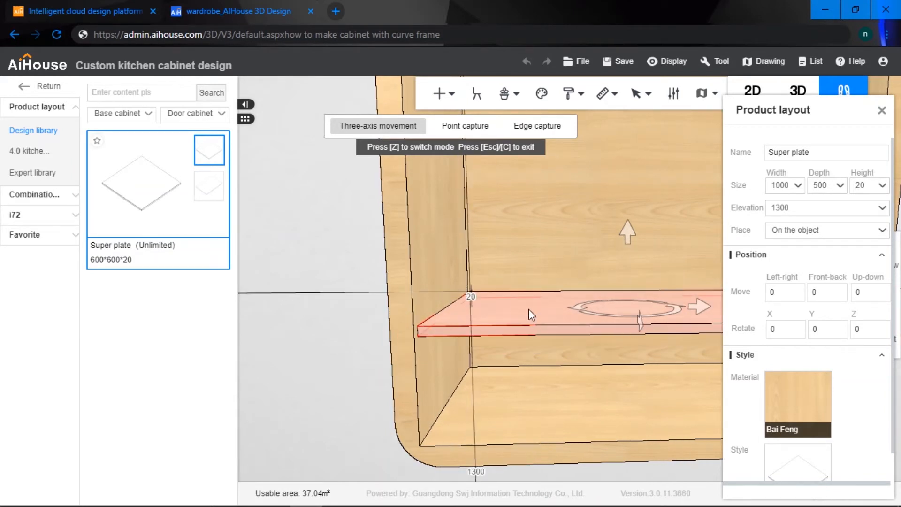
left_click_drag(605, 259, 609, 326)
left_click(373, 319)
- Reselect the shelf, fine-tune its sideways and front-back position inside the frame, and deselect it
scroll(581, 328, "up", 3)
left_click(636, 320)
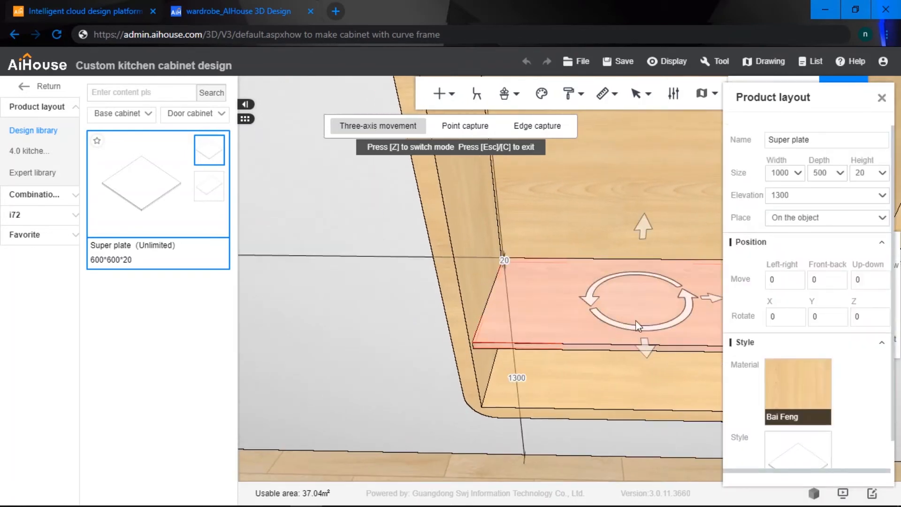
left_click_drag(709, 299, 705, 300)
left_click_drag(644, 351, 644, 352)
left_click(339, 323)
scroll(337, 322, "up", 3)
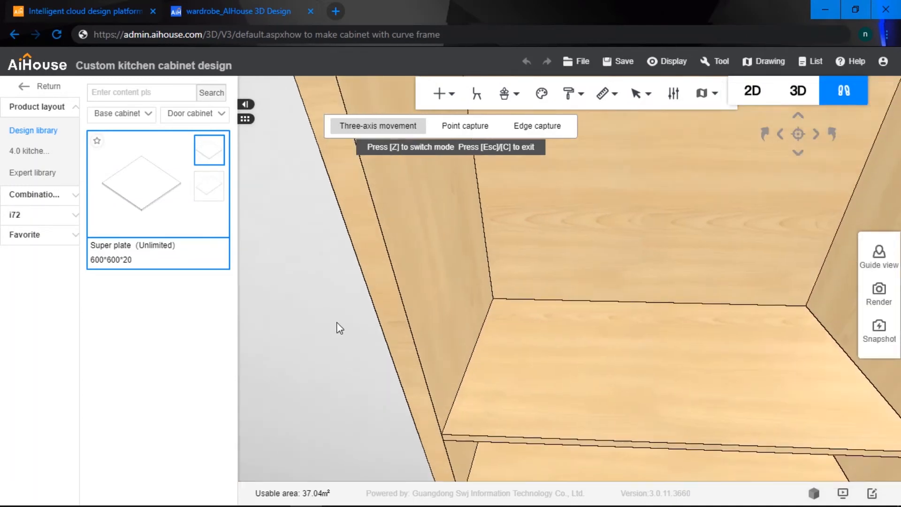
left_click_drag(337, 323, 504, 244)
scroll(535, 209, "down", 4)
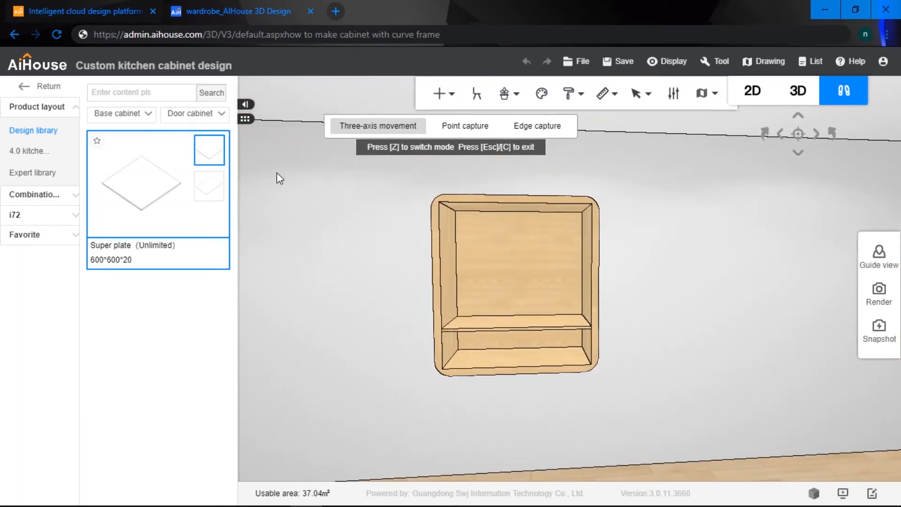
- Choose the One drawer model from the drawer base cabinets and place it on the floor beneath the cabinet
left_click(196, 114)
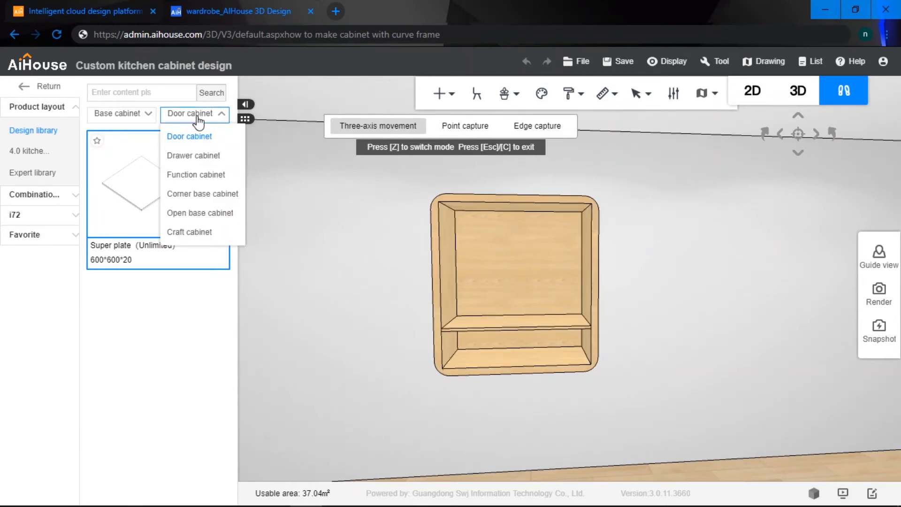
left_click(193, 155)
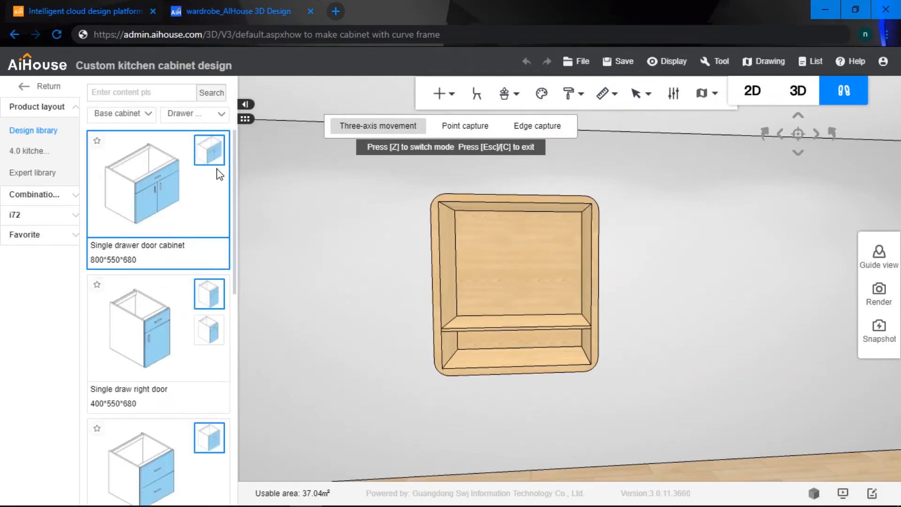
left_click_drag(236, 165, 221, 402)
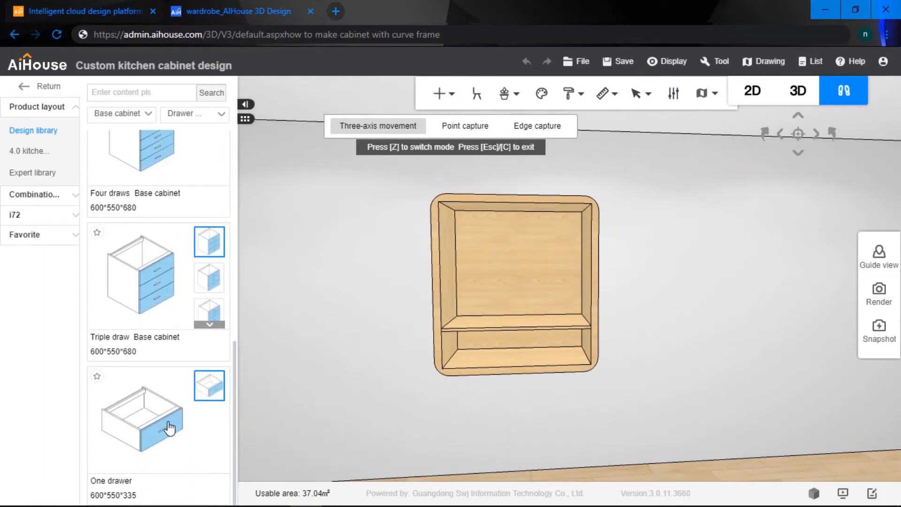
mouse_move(206, 393)
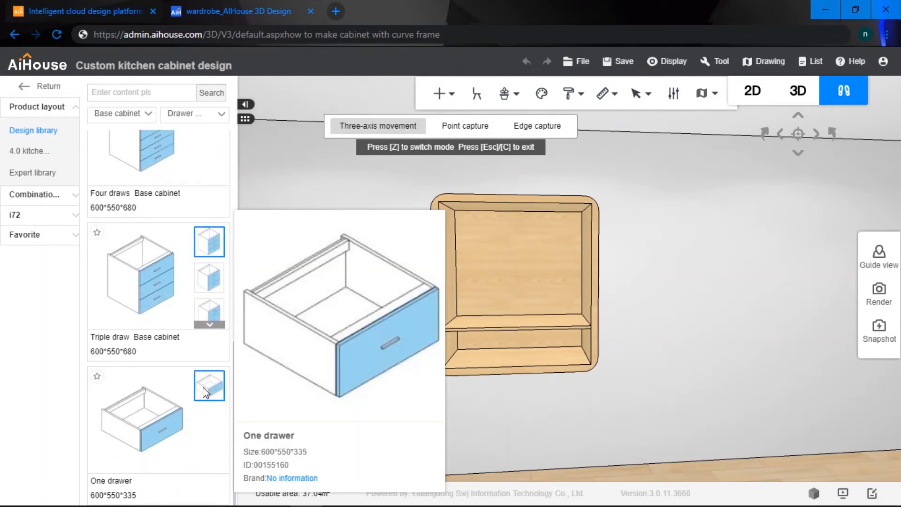
left_click(142, 424)
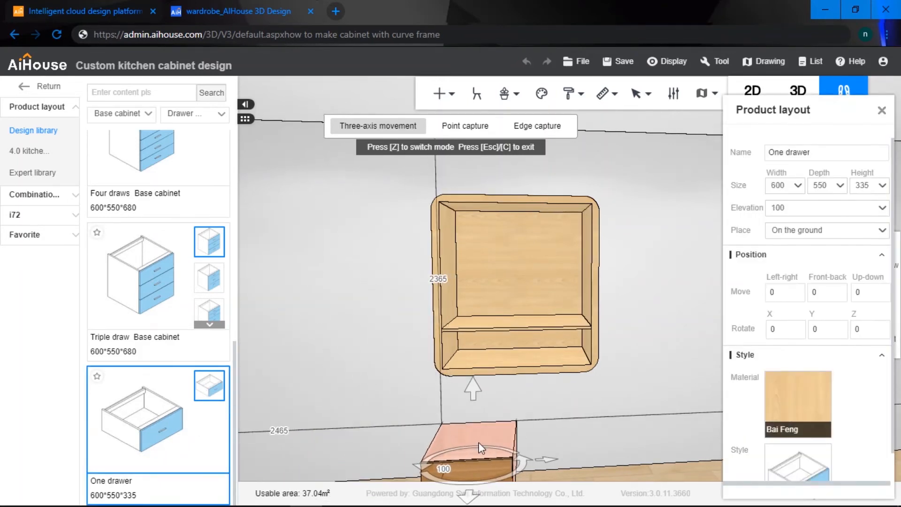
left_click(480, 448)
- Set the drawer unit's width to 500 and its height to 250
right_click_drag(628, 350, 621, 409)
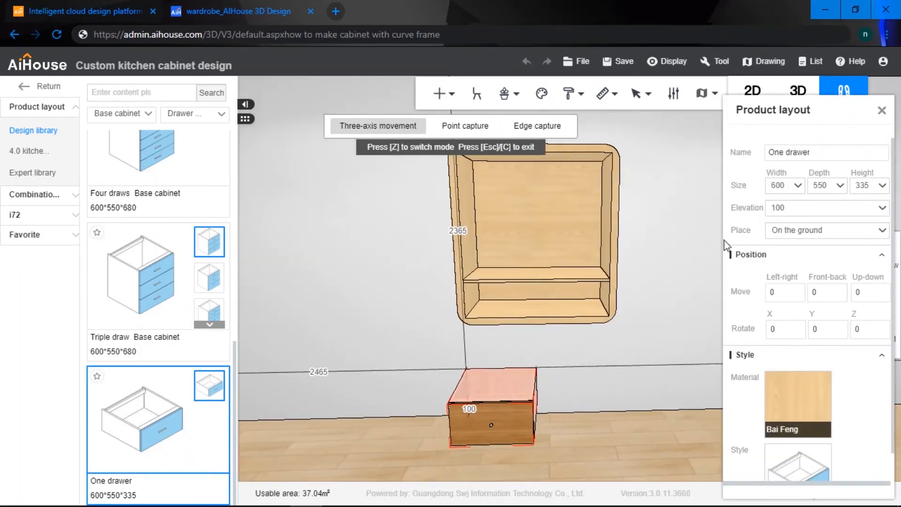
left_click_drag(791, 186, 764, 192)
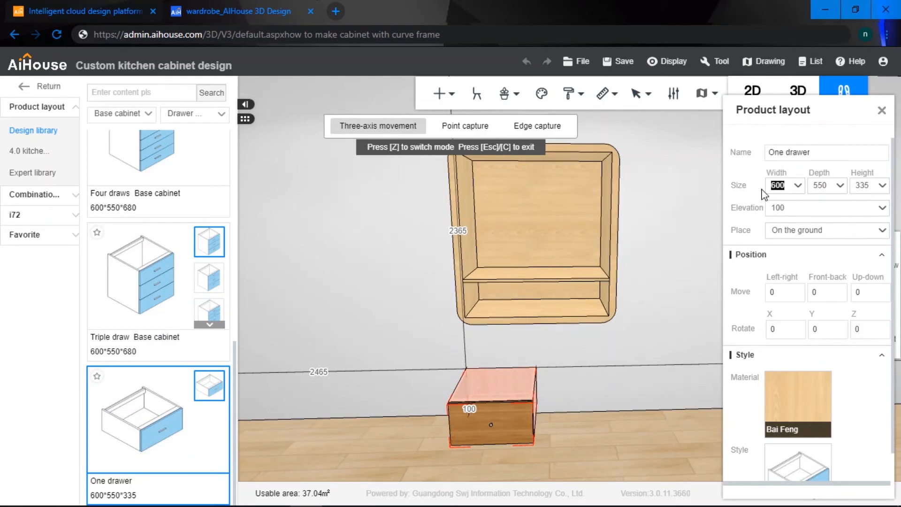
type("500")
key("Return")
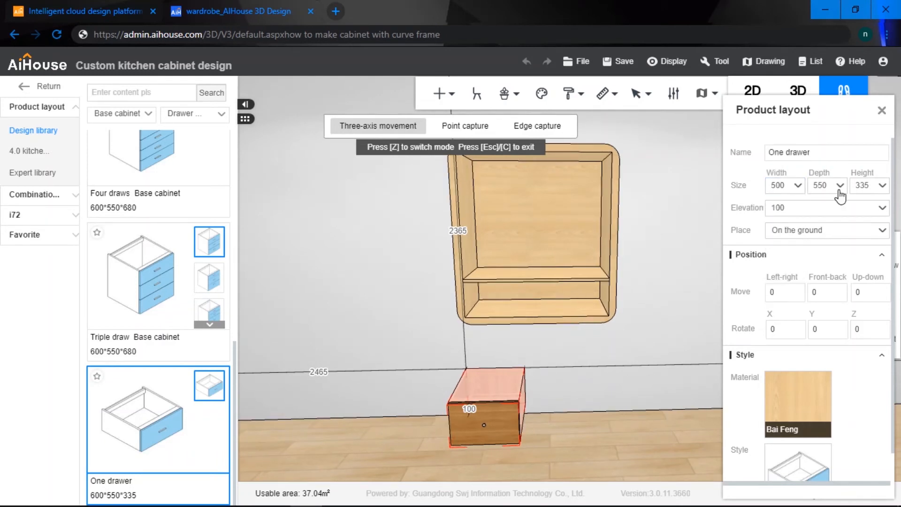
left_click_drag(871, 189, 847, 190)
type("250")
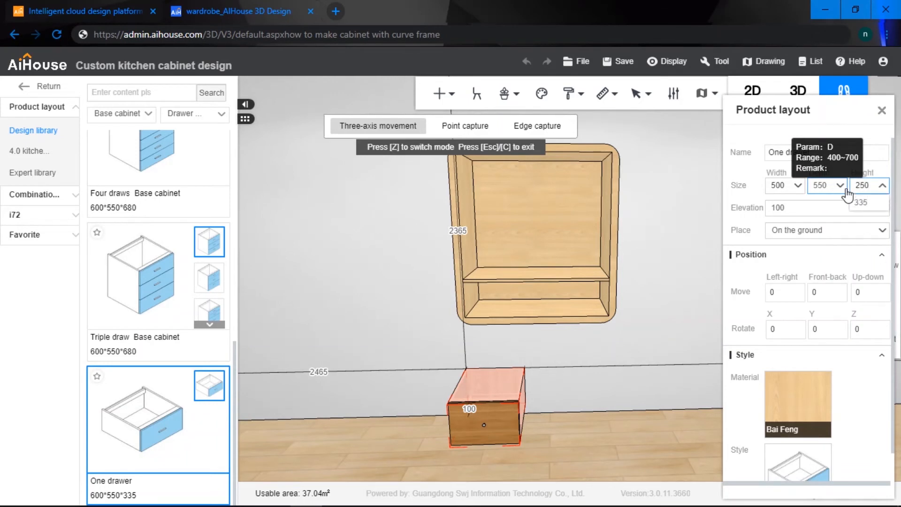
key("Return")
- Set the drawer unit's elevation to 1050 and slide it sideways into the left half of the compartment under the shelf
left_click(771, 210)
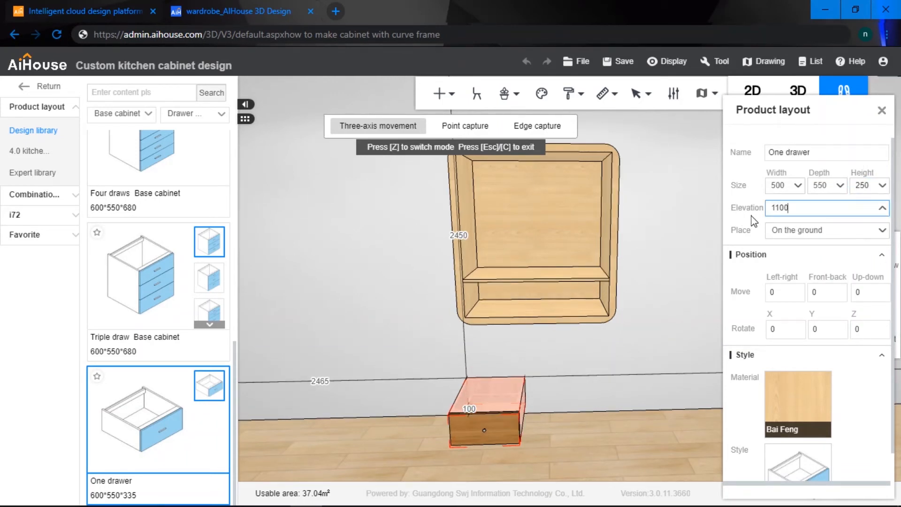
type("1100")
key("Return")
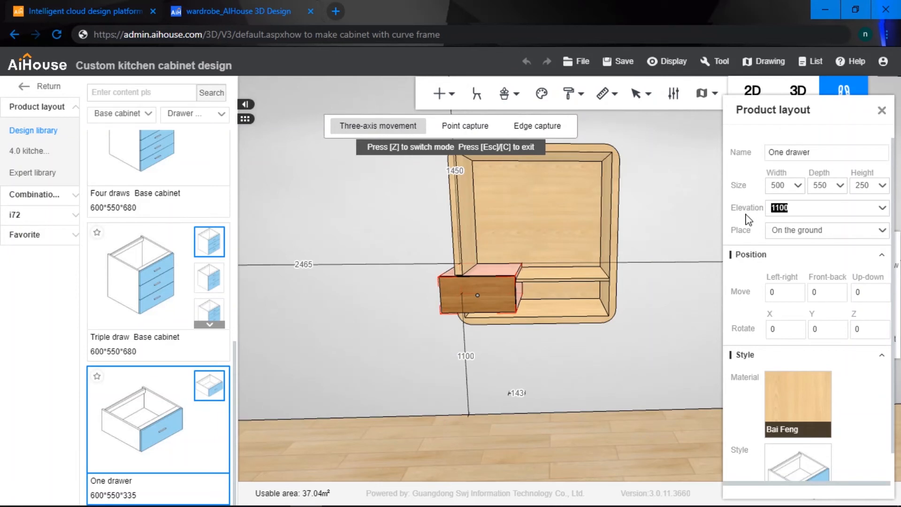
type("1050")
key("Return")
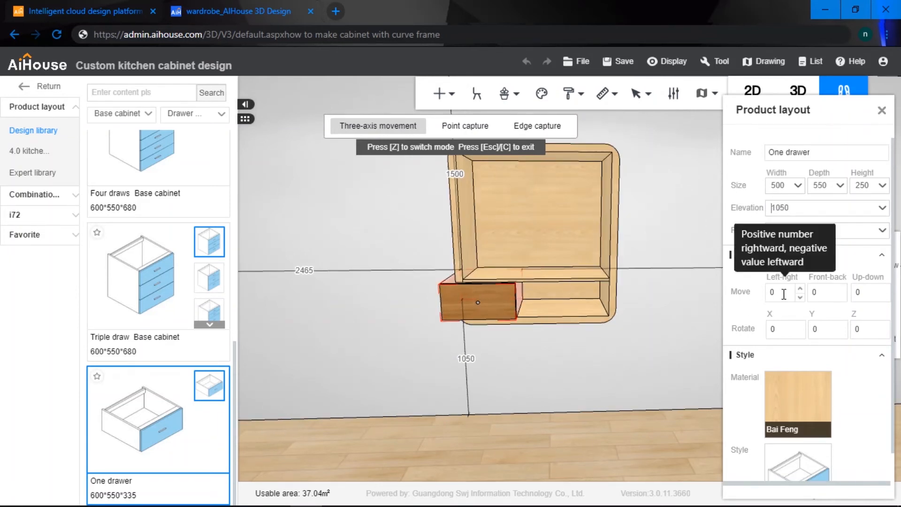
left_click(521, 298)
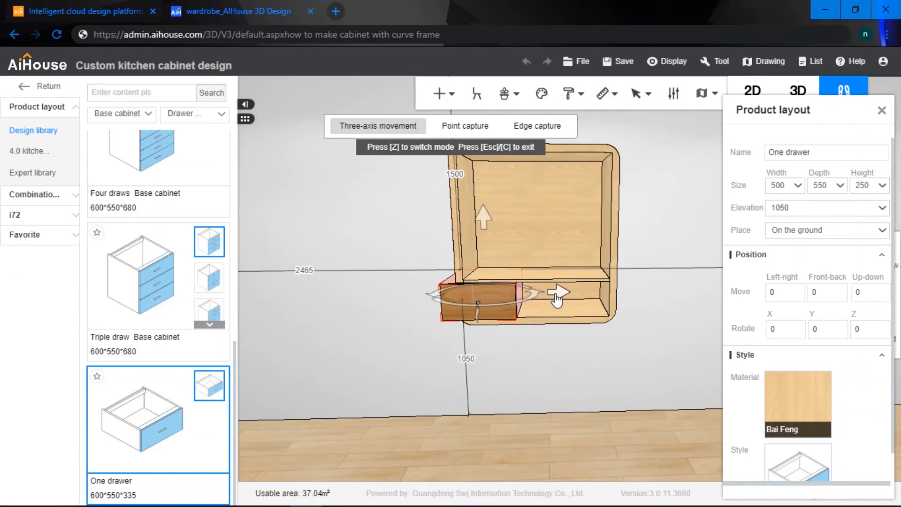
left_click_drag(557, 299, 581, 306)
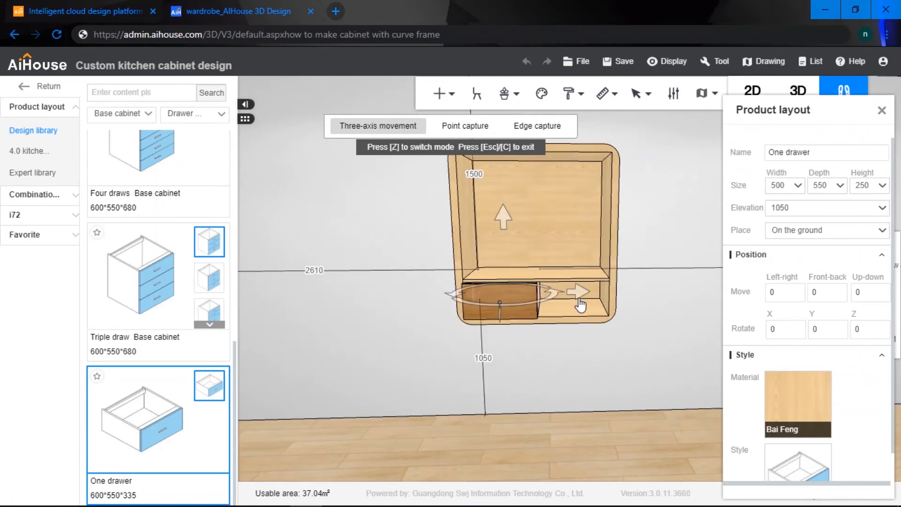
- Set the drawer unit's depth to 500, fine-tune its sideways position against the frame's inner side and deselect it
scroll(657, 310, "up", 5)
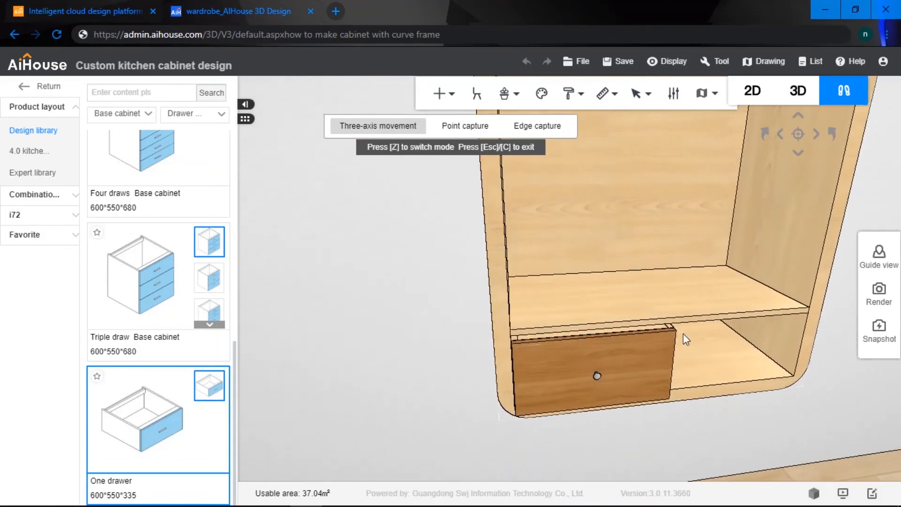
left_click_drag(683, 333, 513, 337)
left_click(445, 343)
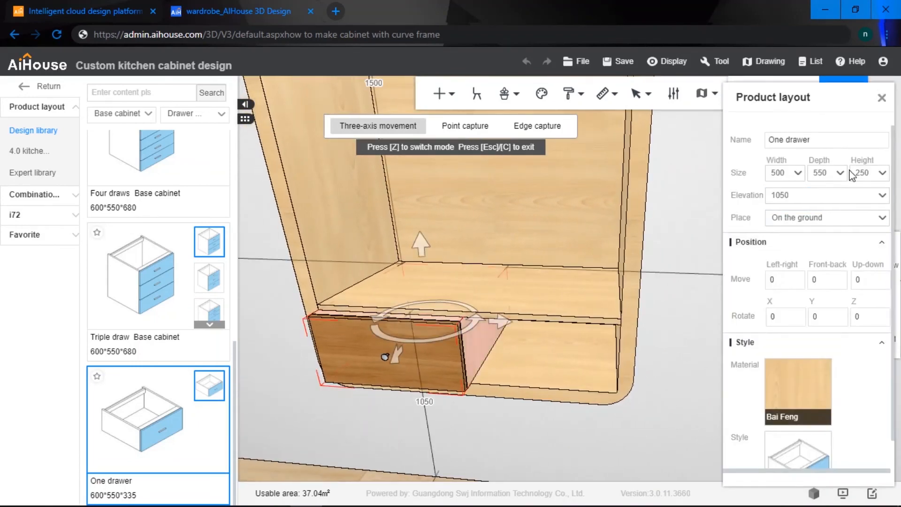
left_click(834, 176)
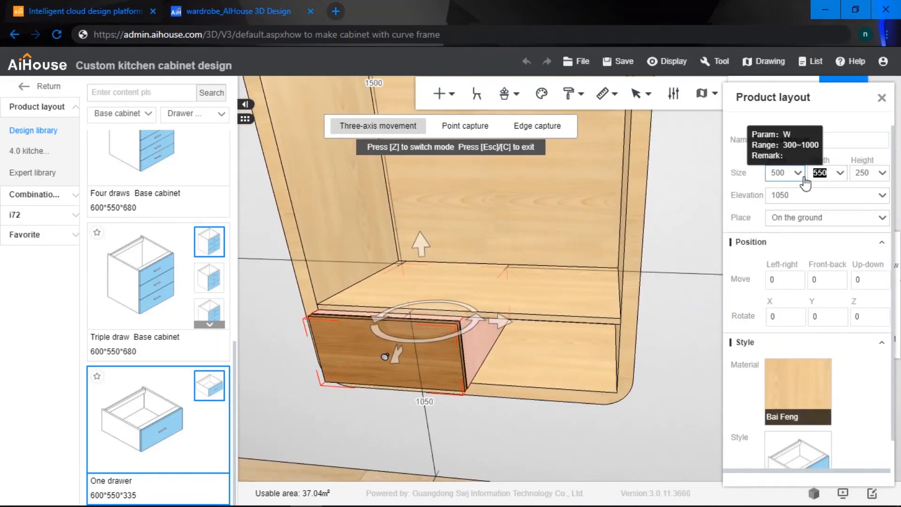
type("500")
key("Return")
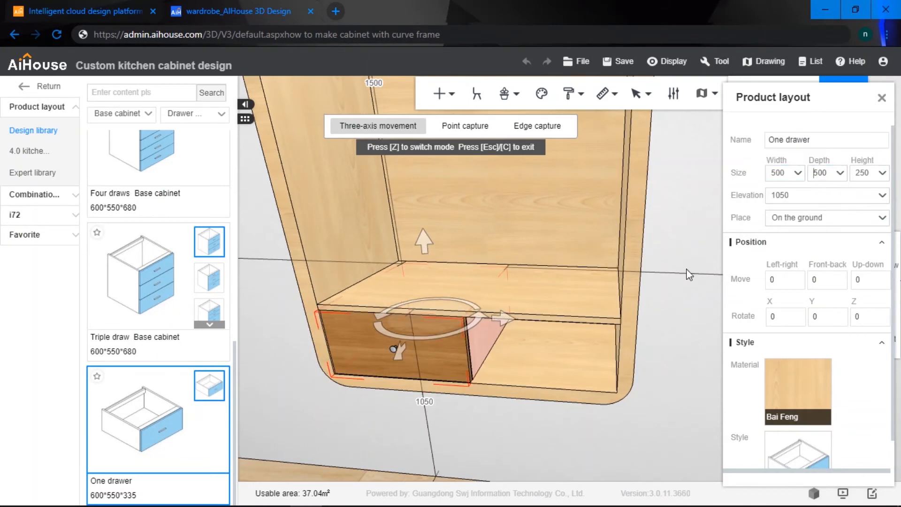
left_click(506, 324)
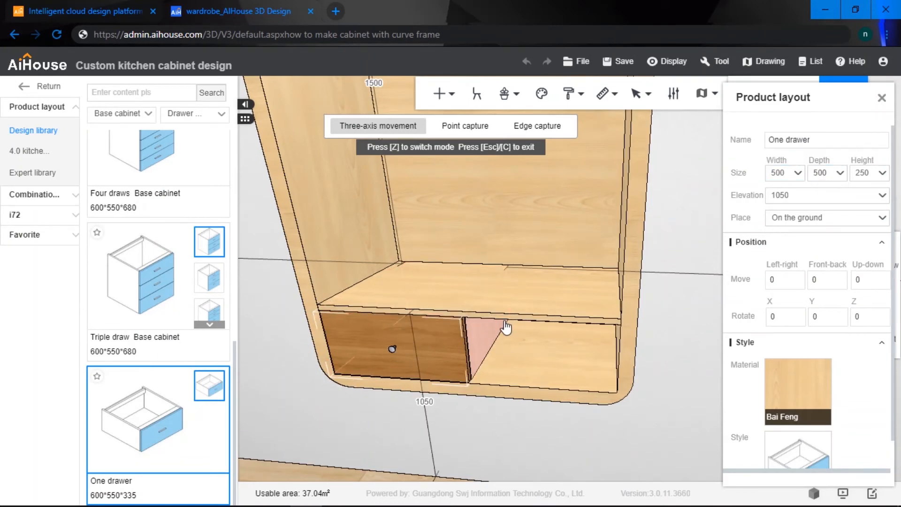
left_click_drag(662, 323, 553, 288)
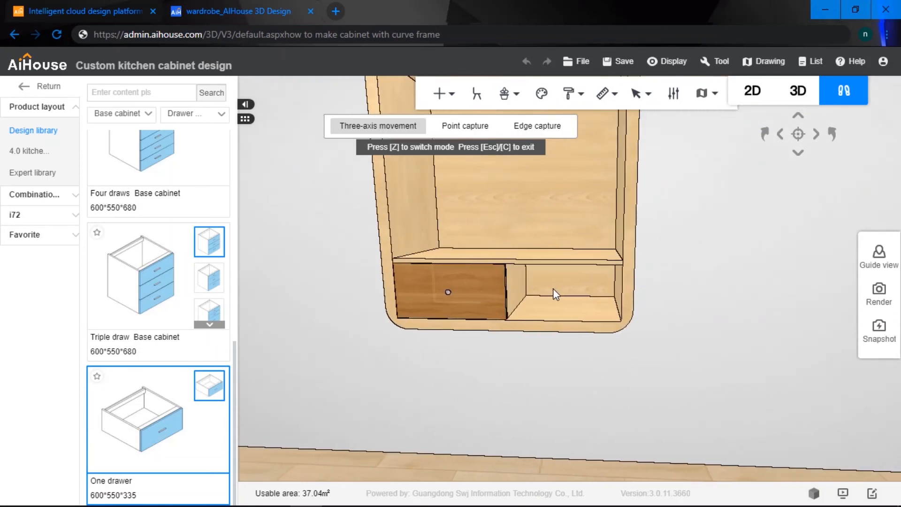
- Duplicate the drawer unit into the empty right half of the compartment under the shelf
left_click(516, 281)
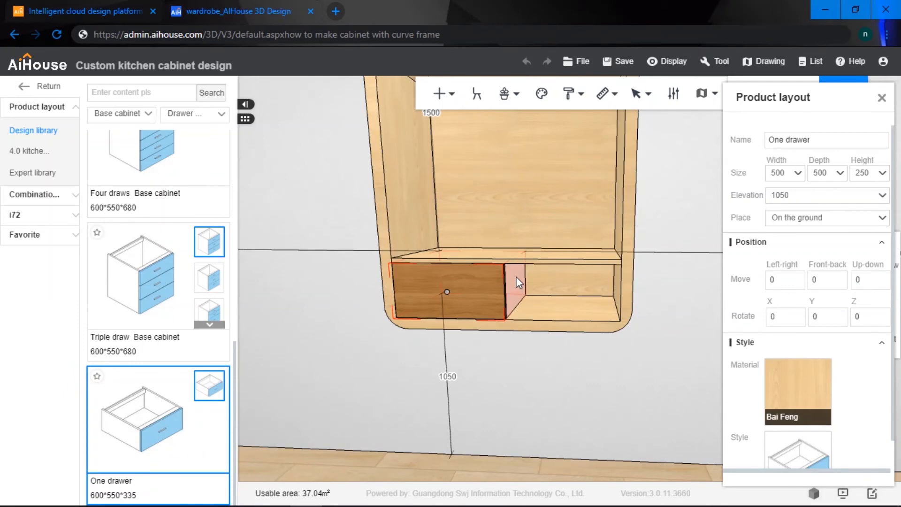
left_click(517, 277)
left_click(689, 265)
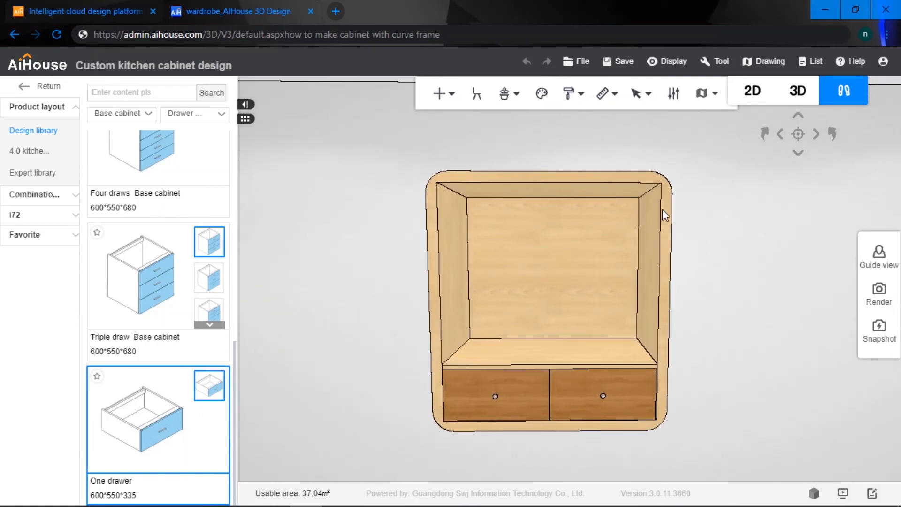
- Change the back panel's material to Rouge from the glass materials of the universal material library
left_click(539, 236)
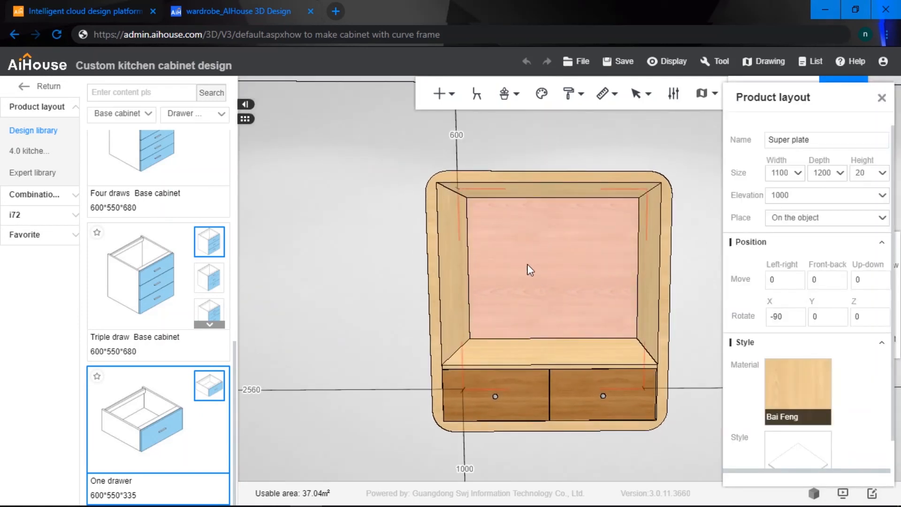
left_click(796, 392)
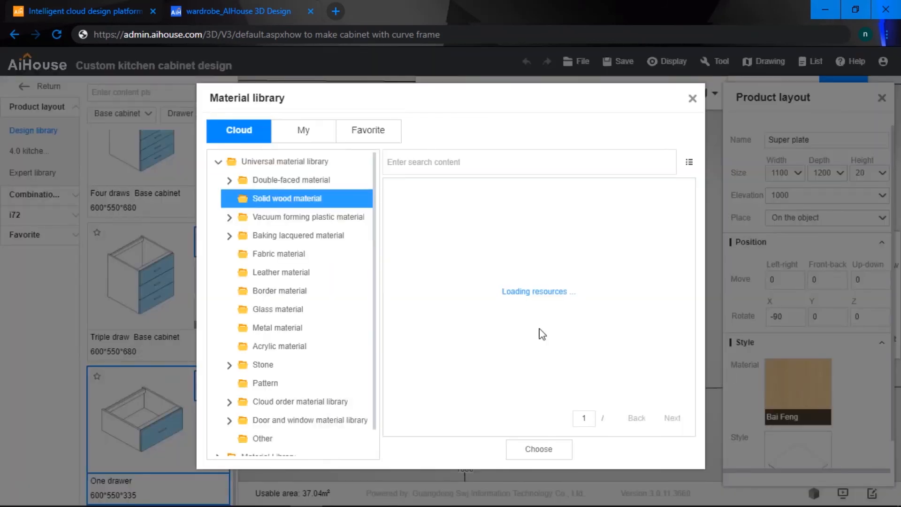
left_click(287, 308)
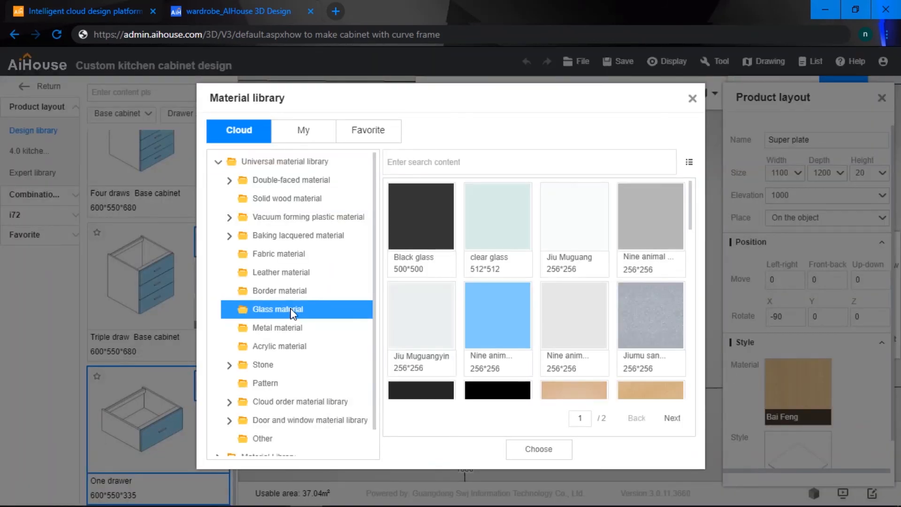
left_click_drag(691, 219, 685, 288)
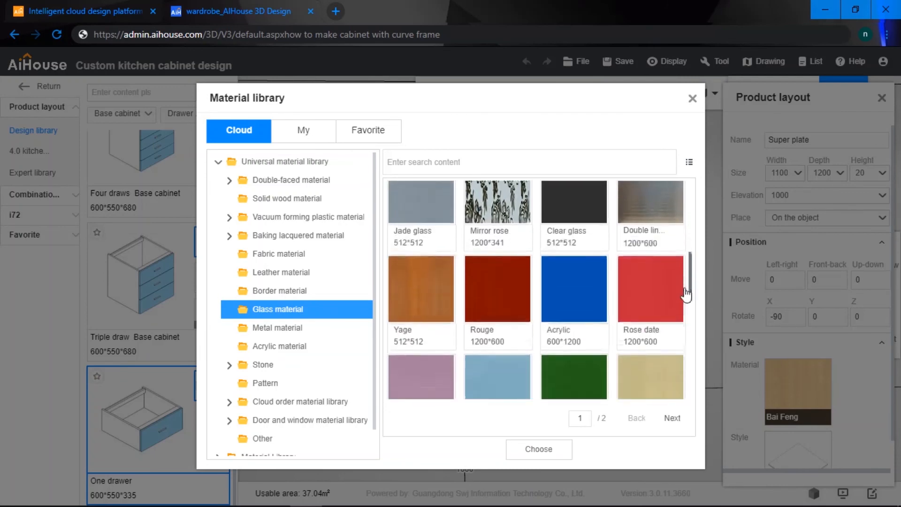
left_click(539, 450)
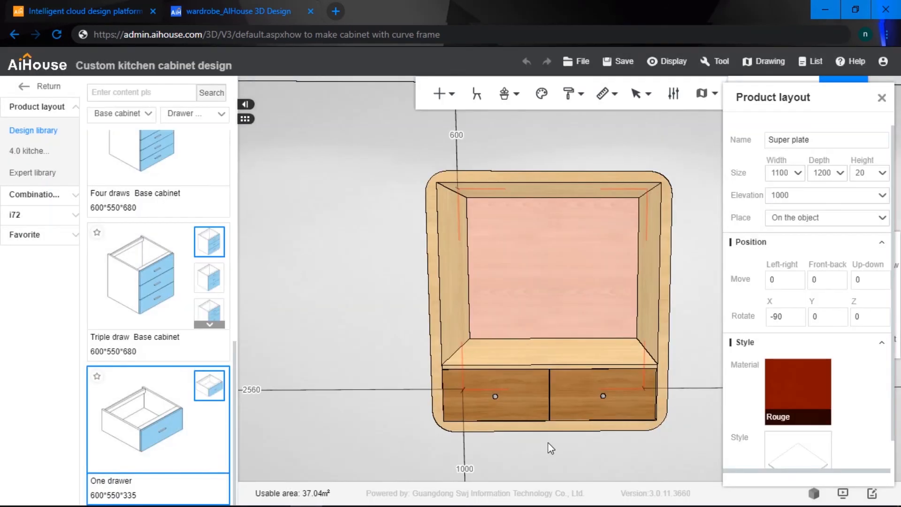
- Select all parts of the cabinet, including frame, back panel, shelf and both drawers, and group them into one combination
left_click(685, 284)
scroll(697, 281, "down", 3)
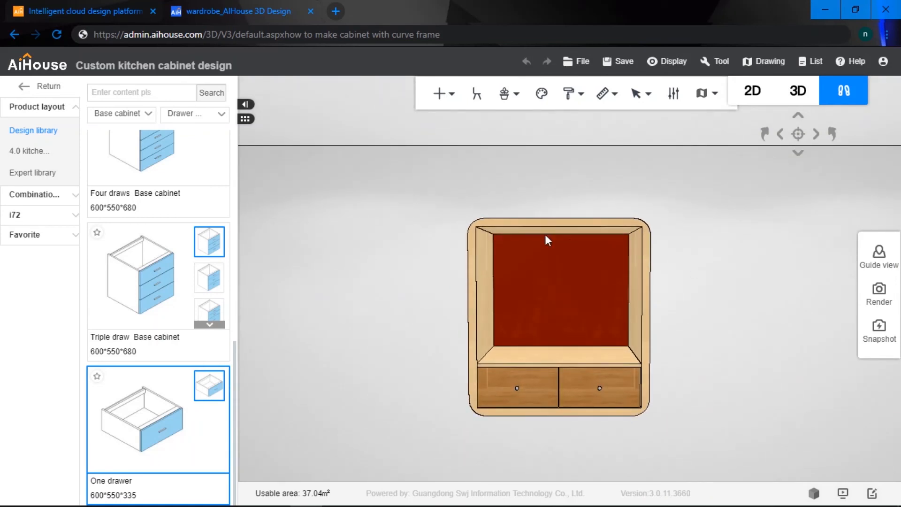
left_click_drag(395, 173, 715, 455)
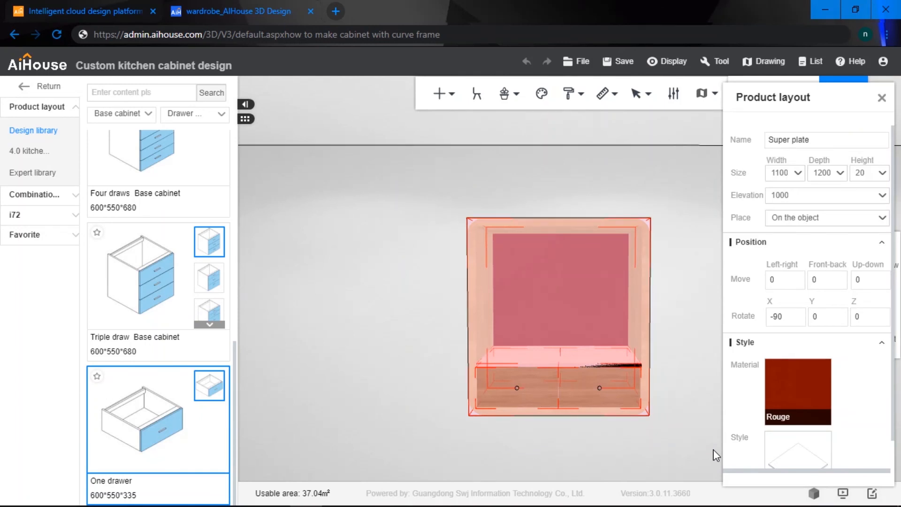
key("ctrl+g")
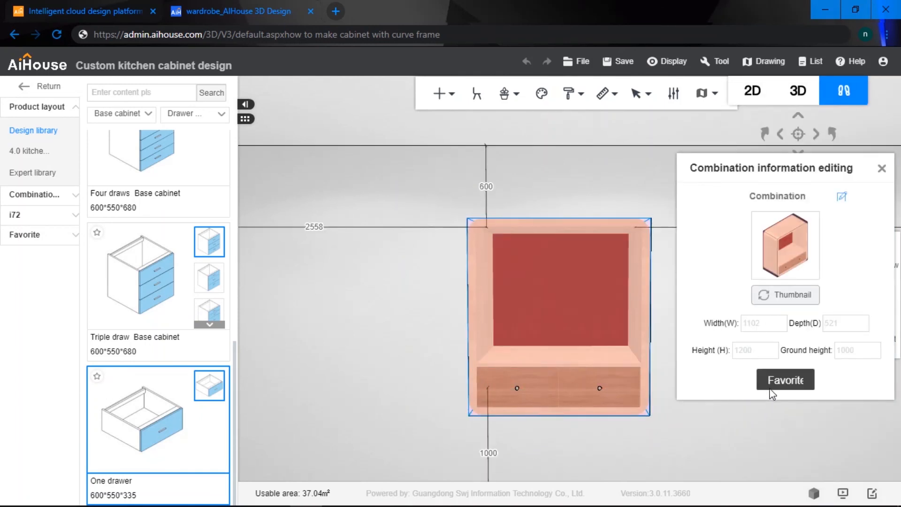
- Save the grouped cabinet as a favorite in the existing unnamed category of My collection and close the combination editing
left_click(784, 381)
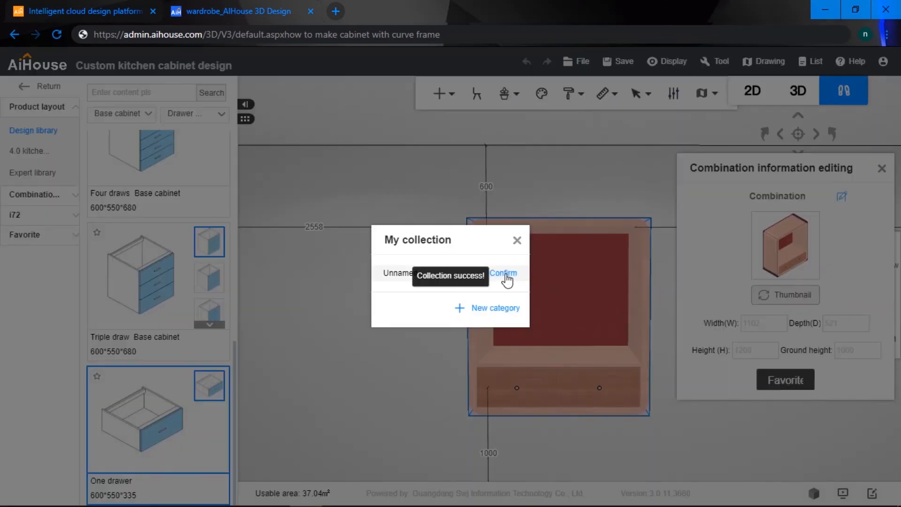
left_click(507, 280)
left_click(882, 169)
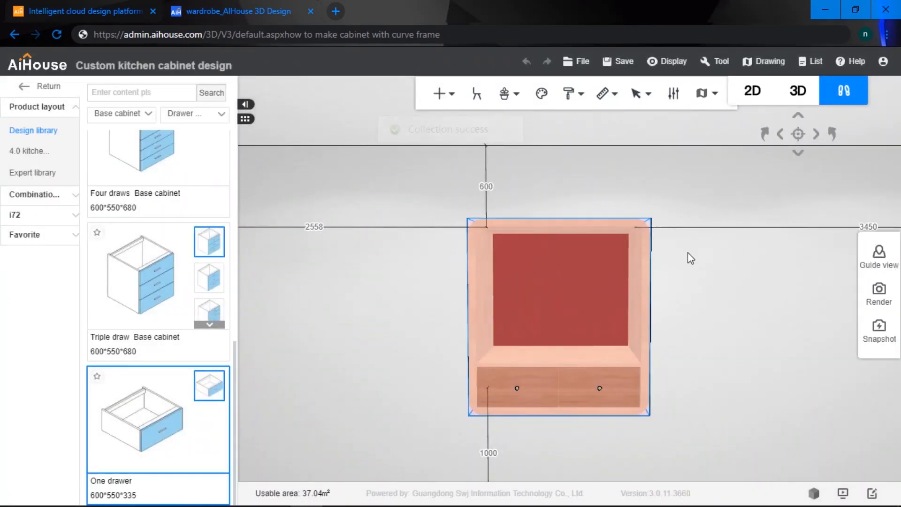
- Slide the grouped cabinet a short distance left along the wall with three-axis movement, deselect it and exit the move mode
key("c")
left_click(626, 263)
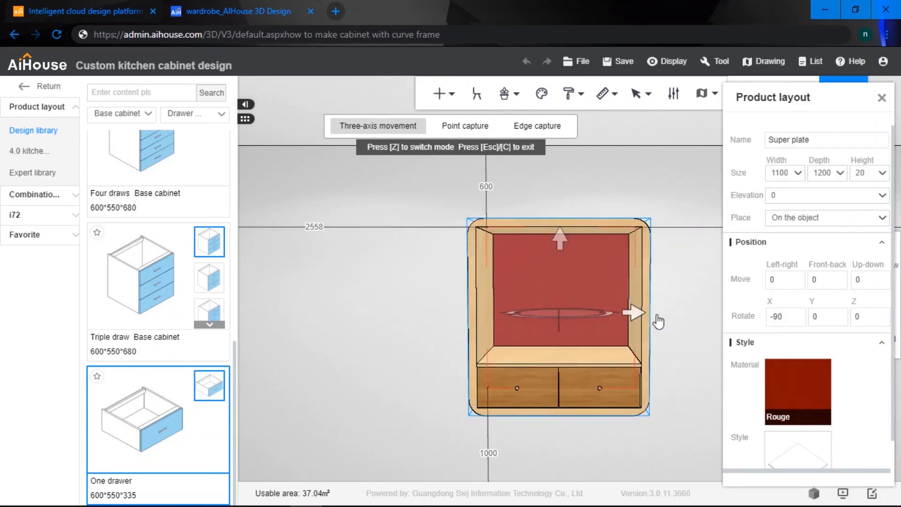
left_click_drag(634, 310, 599, 310)
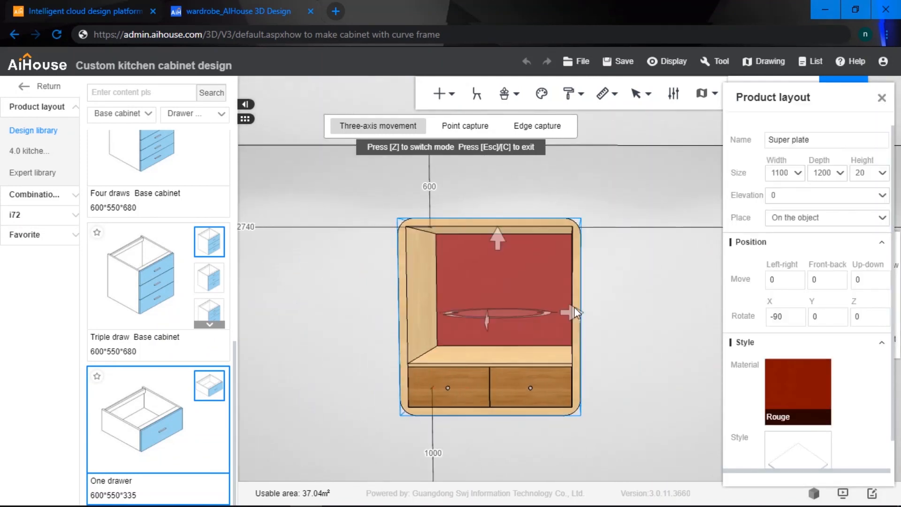
left_click(627, 278)
left_click_drag(626, 279, 643, 281)
scroll(643, 281, "up", 2)
scroll(642, 280, "down", 2)
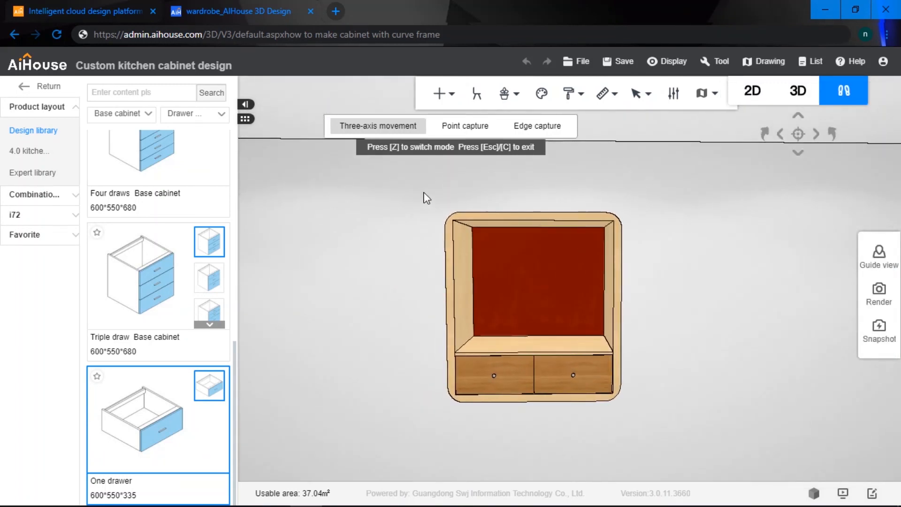
key("Escape")
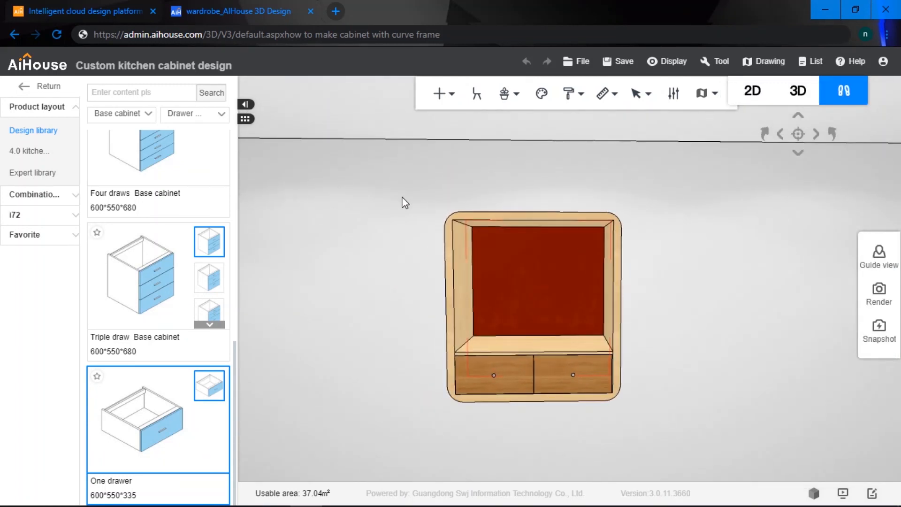